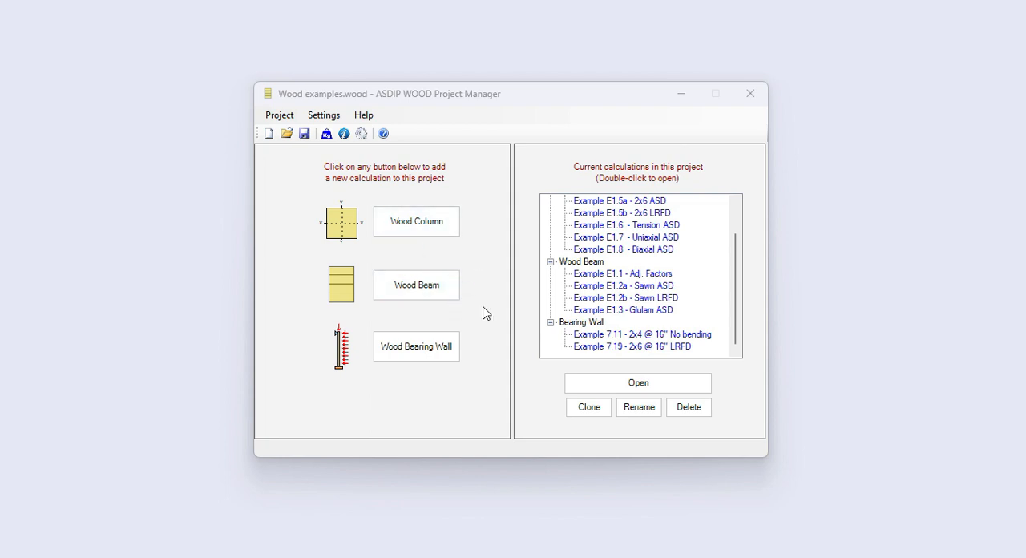
Open the Example E1.8 - Biaxial ASD wood column calculation and check which species regions are available.
click(606, 255)
double_click(607, 253)
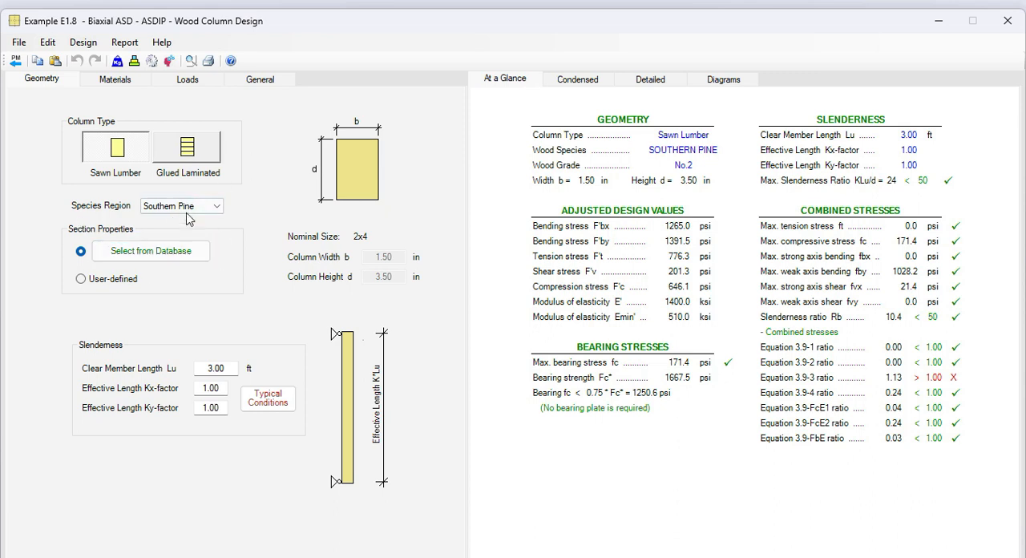
click(218, 207)
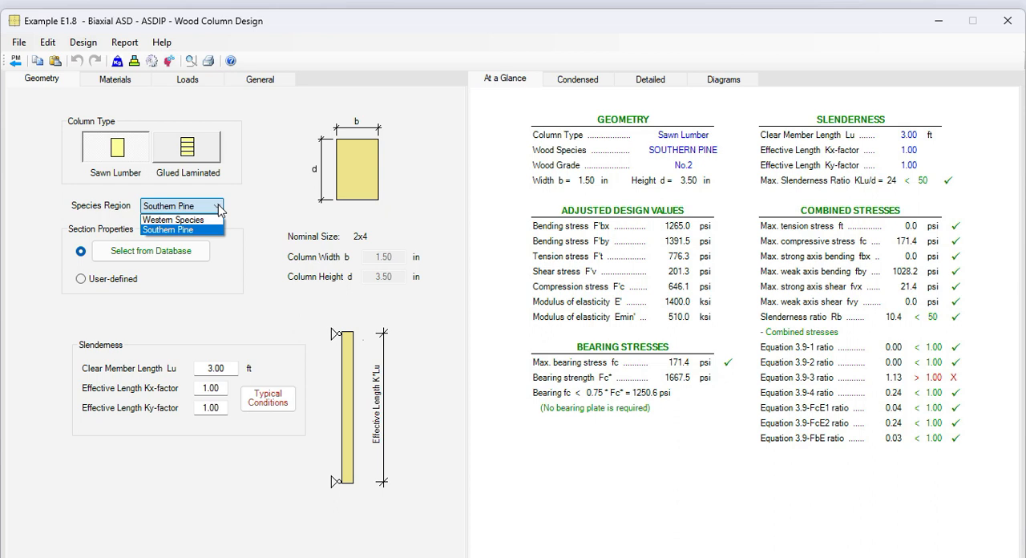
click(218, 206)
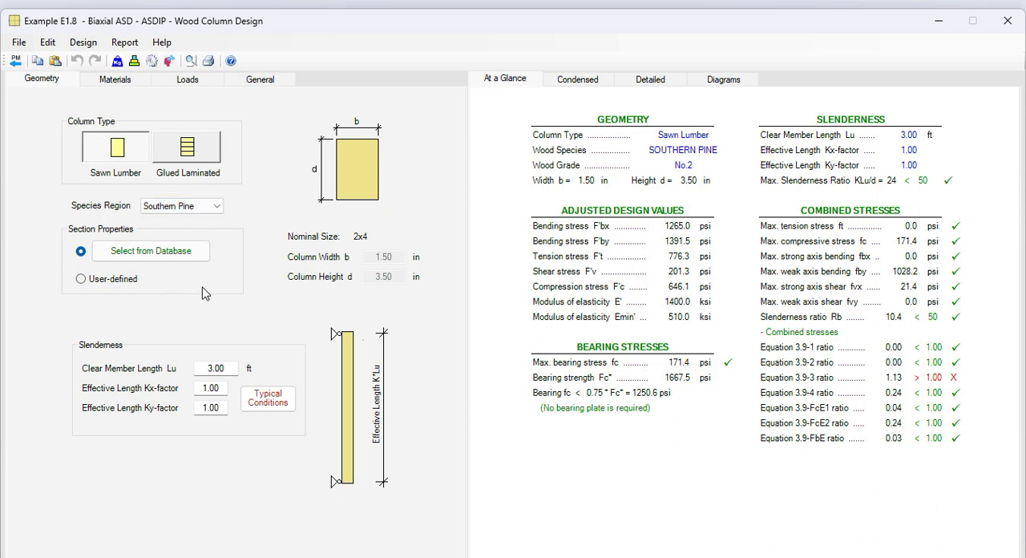
Browse the standard lumber sizes in the section database, including 3x8, 3x10 and 4x4, and leave it without choosing one.
click(158, 255)
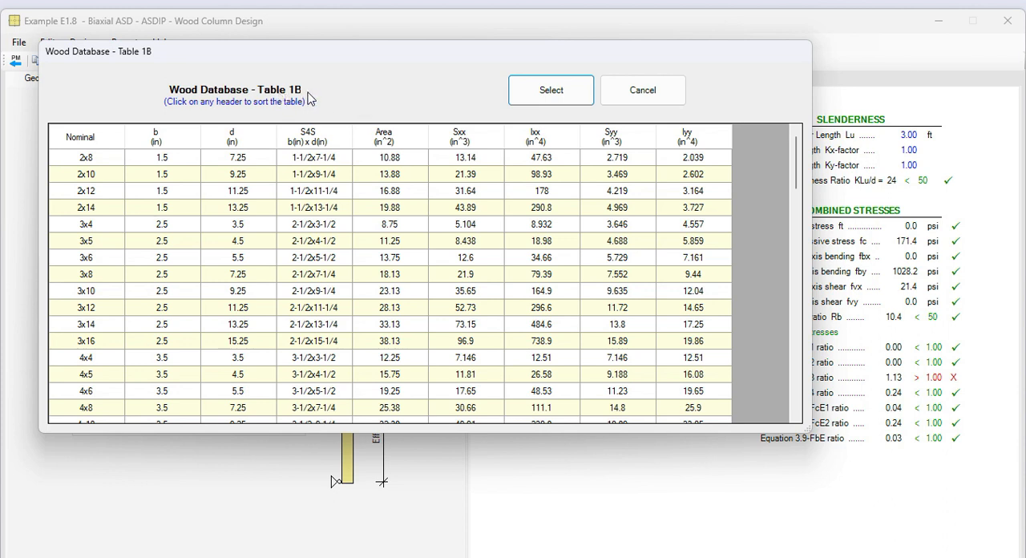
click(193, 271)
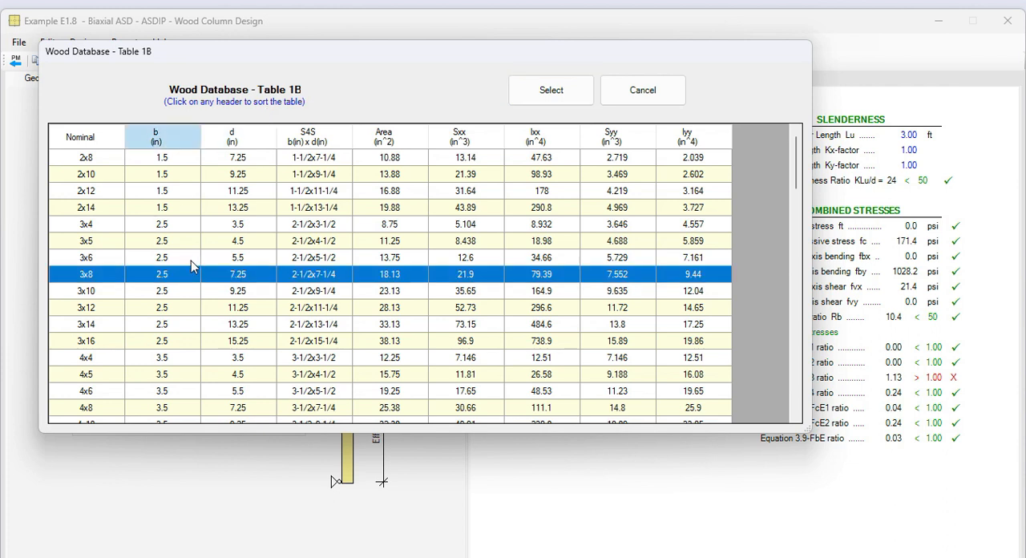
click(168, 297)
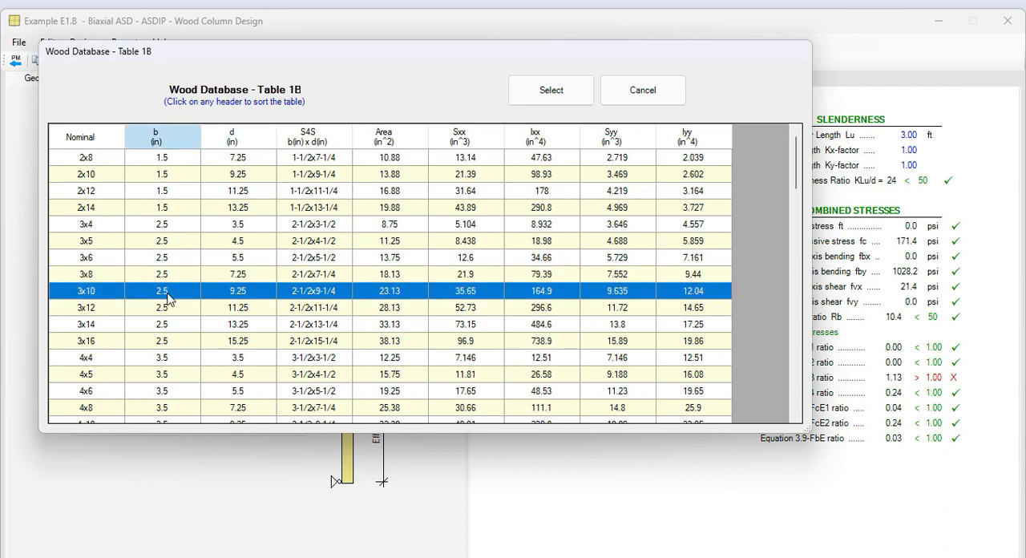
click(169, 352)
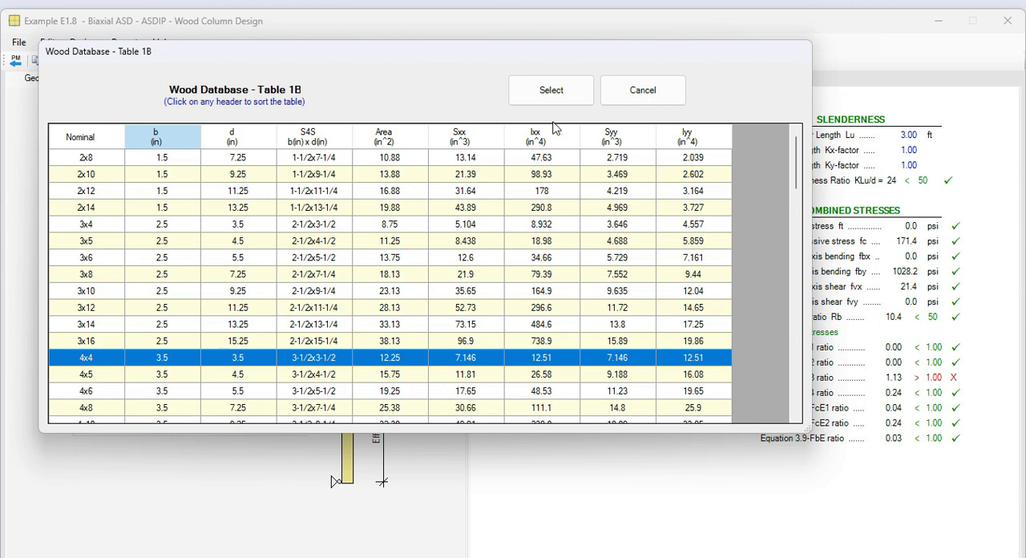
click(644, 100)
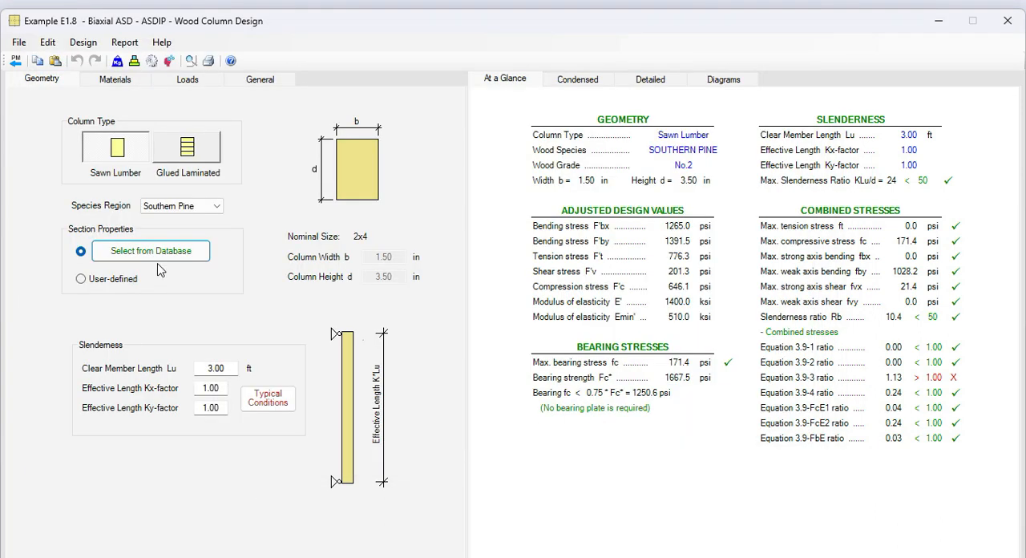
Set both the column's section properties and its material design values to user-defined instead of database-selected.
click(82, 279)
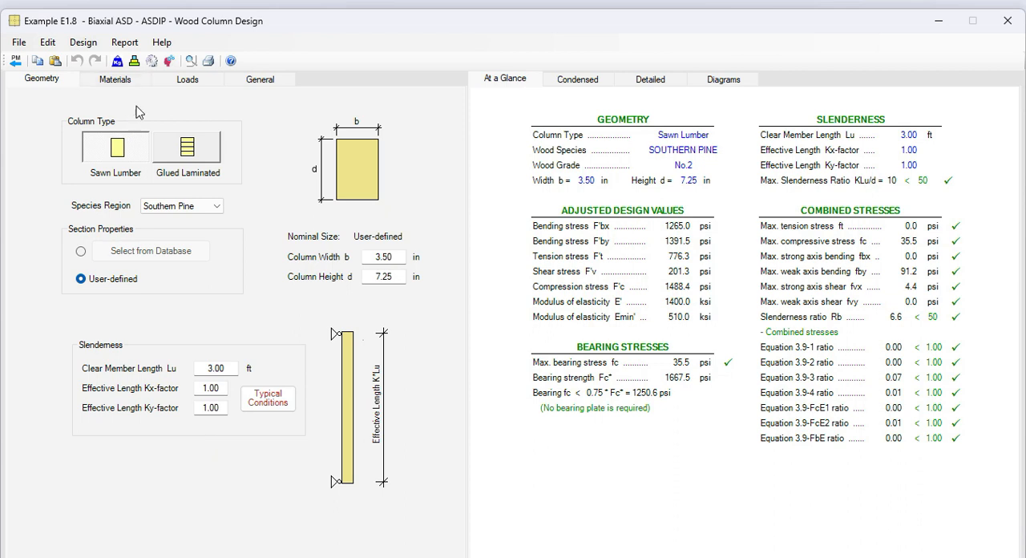
click(121, 79)
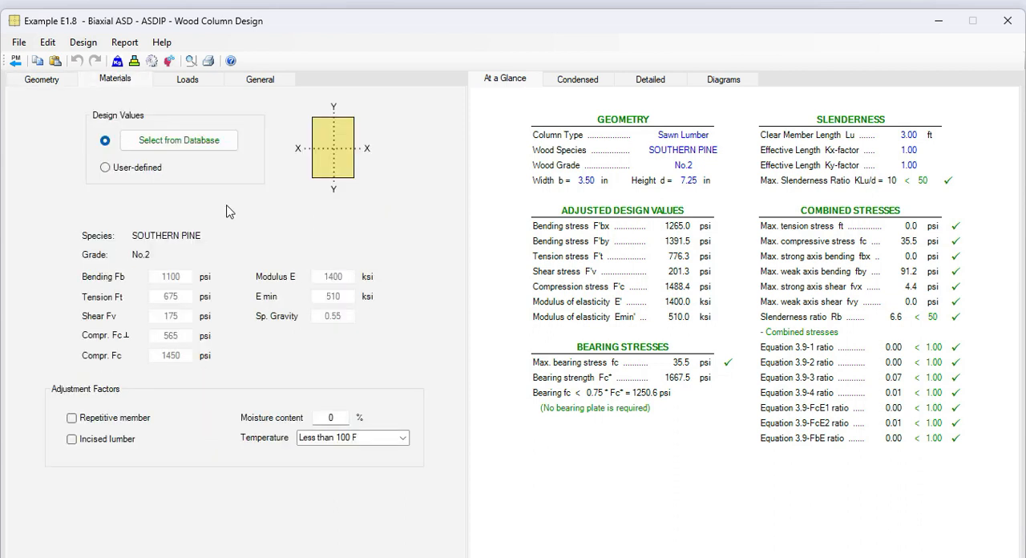
click(183, 141)
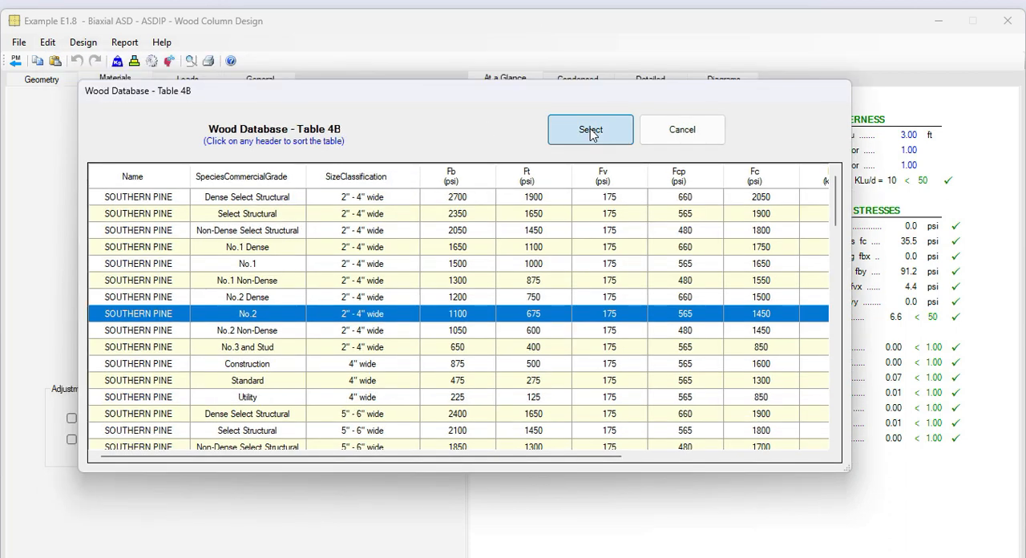
click(590, 135)
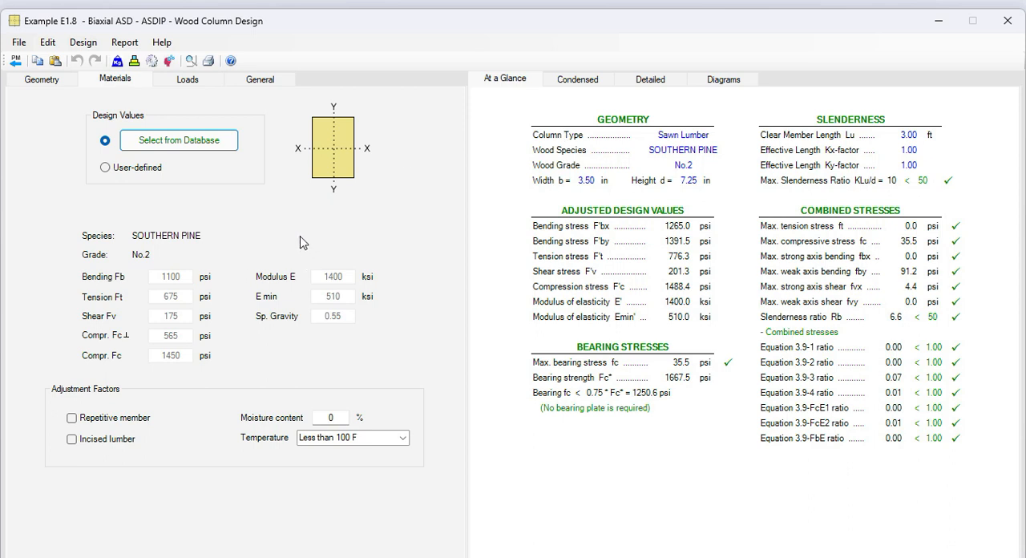
click(105, 168)
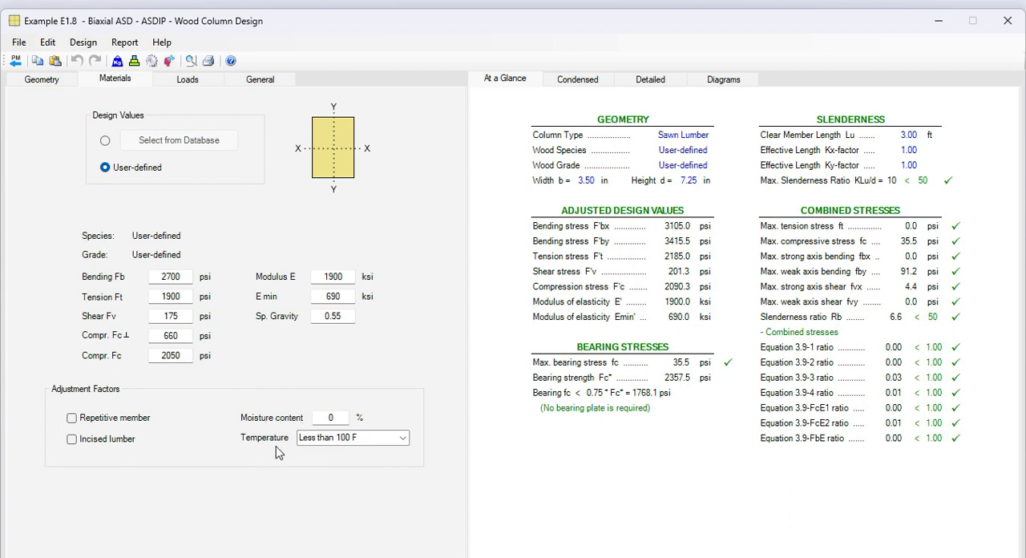
Review the column's load inputs and read the condensed results through to the design codes.
click(191, 82)
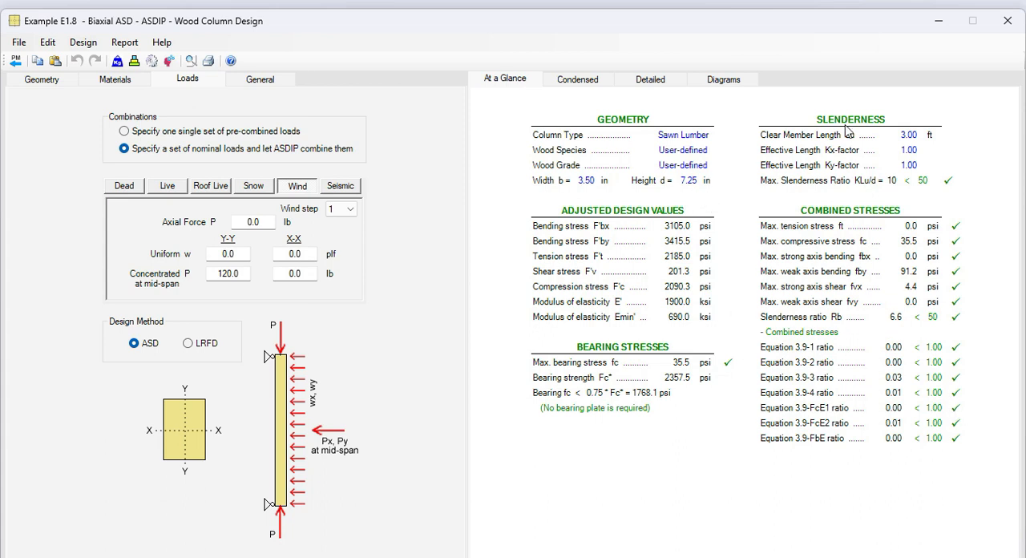
click(584, 80)
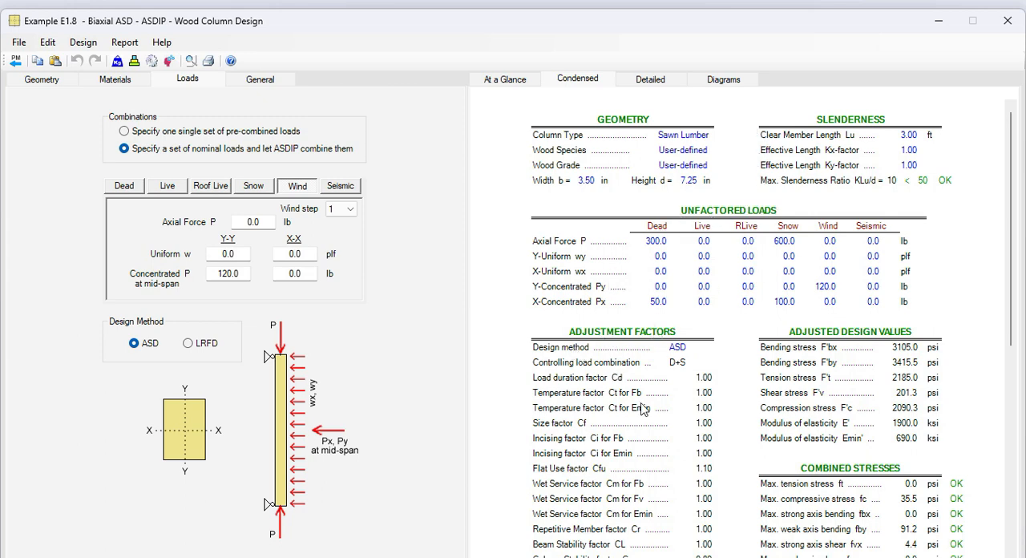
scroll(641, 409, down, 1)
scroll(641, 409, down, 1)
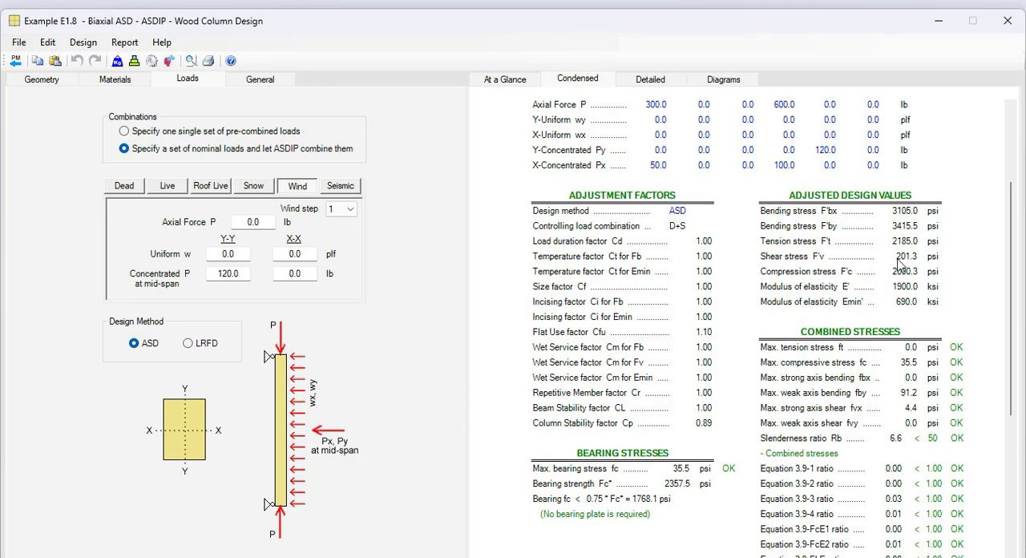
scroll(890, 264, down, 2)
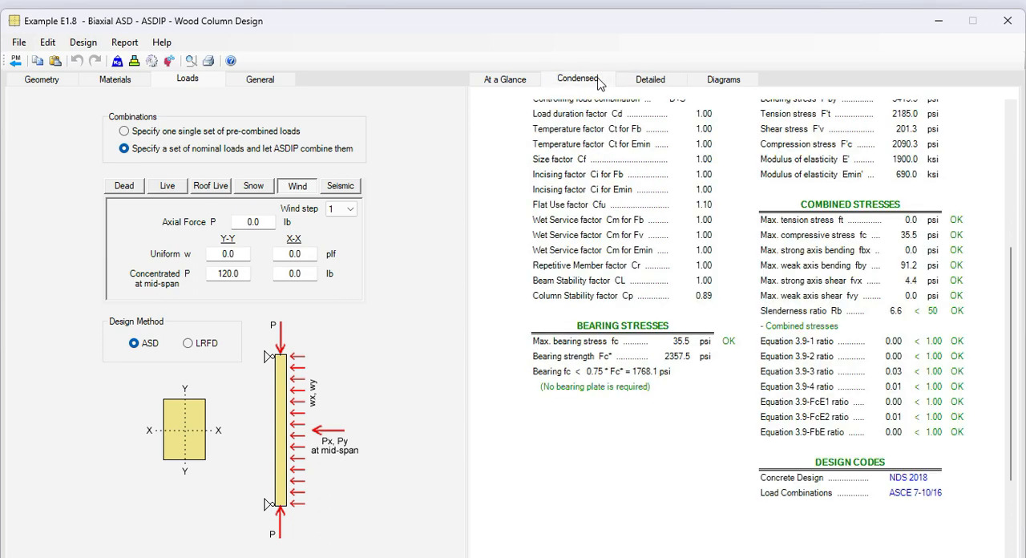
Examine the detailed column report, covering adjustment factors, adjusted design values, combined stresses and bearing calculations.
click(657, 78)
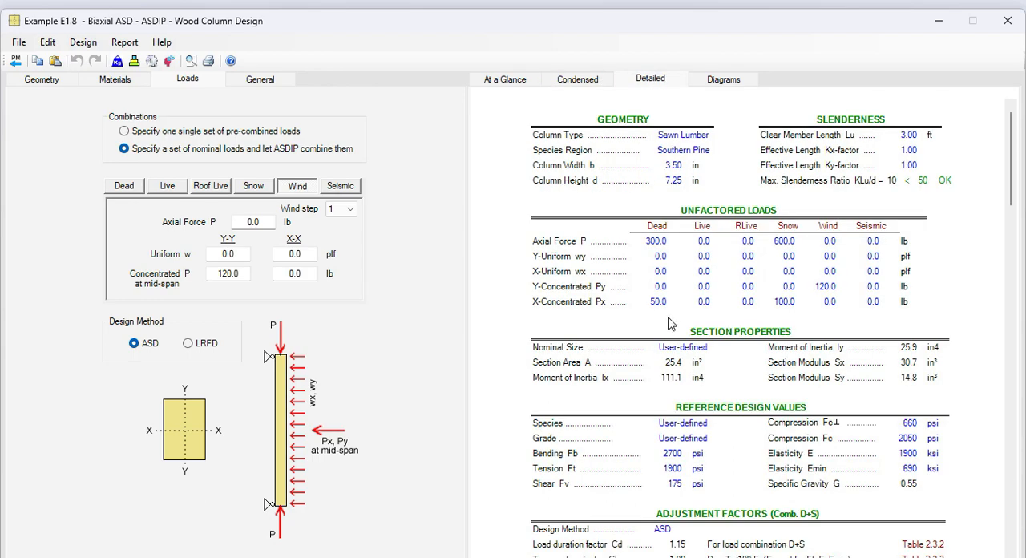
scroll(700, 326, down, 4)
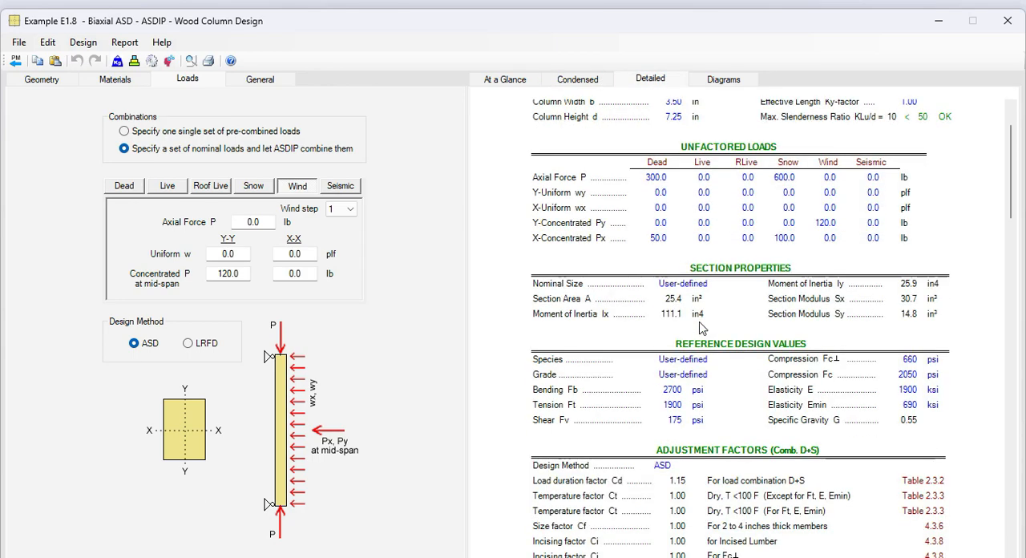
scroll(698, 327, down, 3)
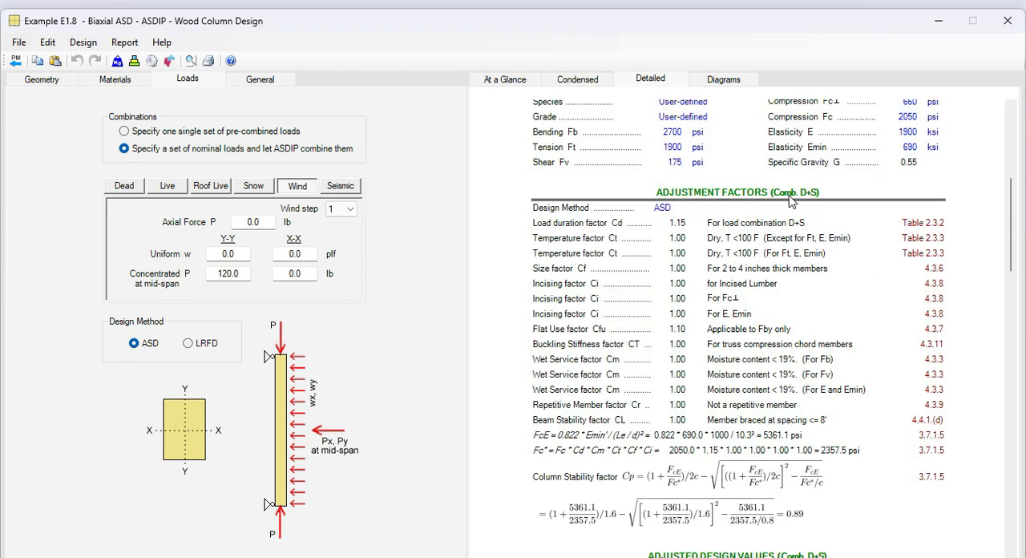
scroll(763, 341, down, 6)
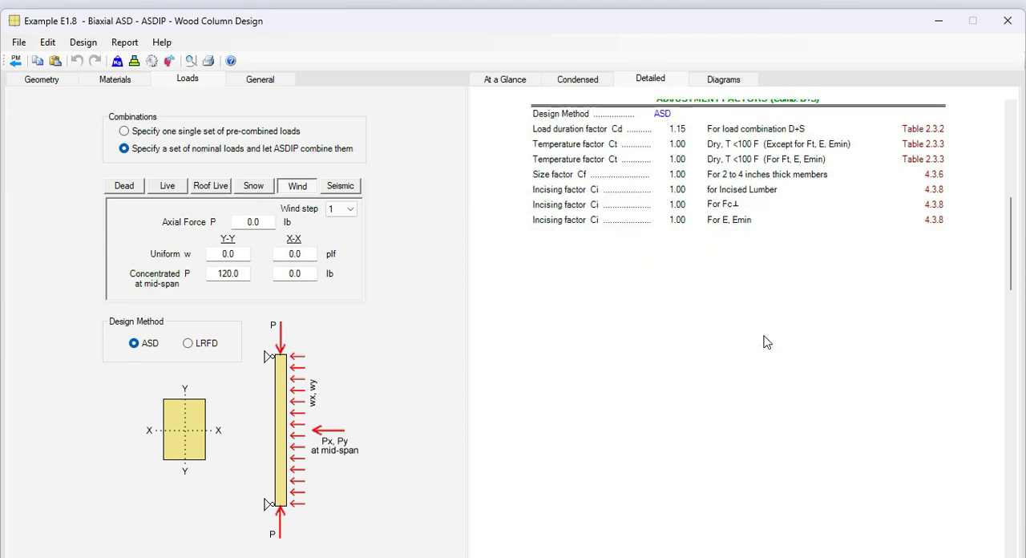
scroll(764, 341, down, 2)
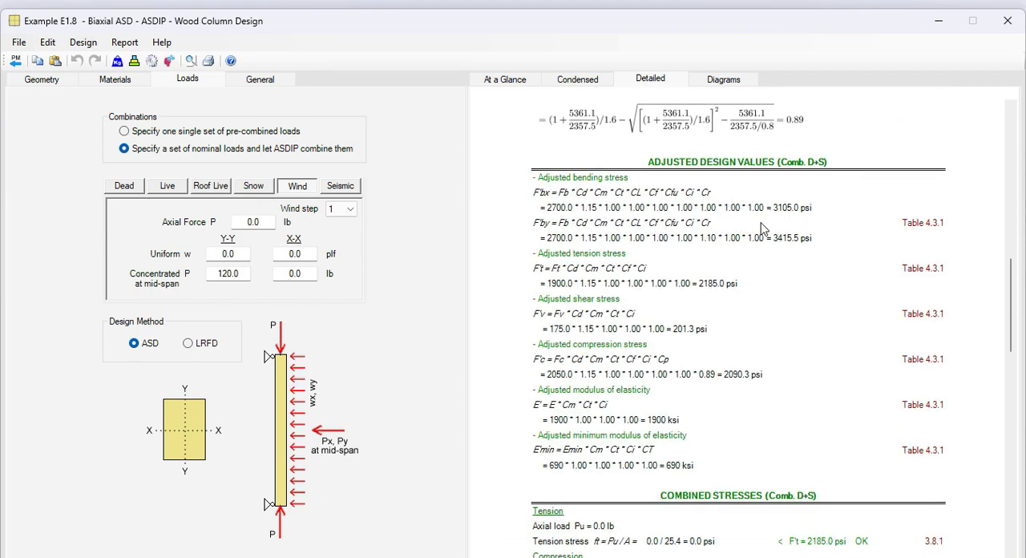
scroll(724, 247, up, 2)
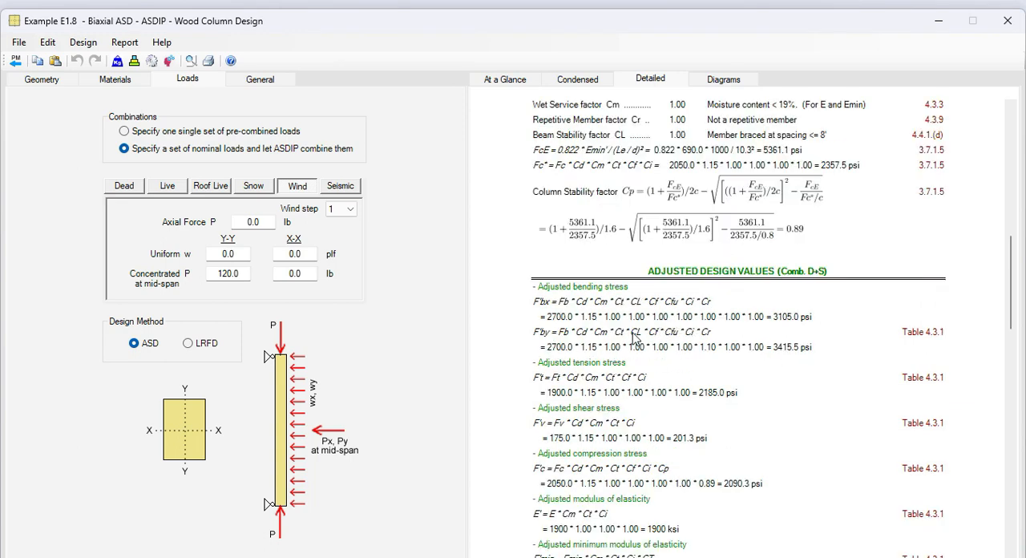
scroll(633, 339, down, 9)
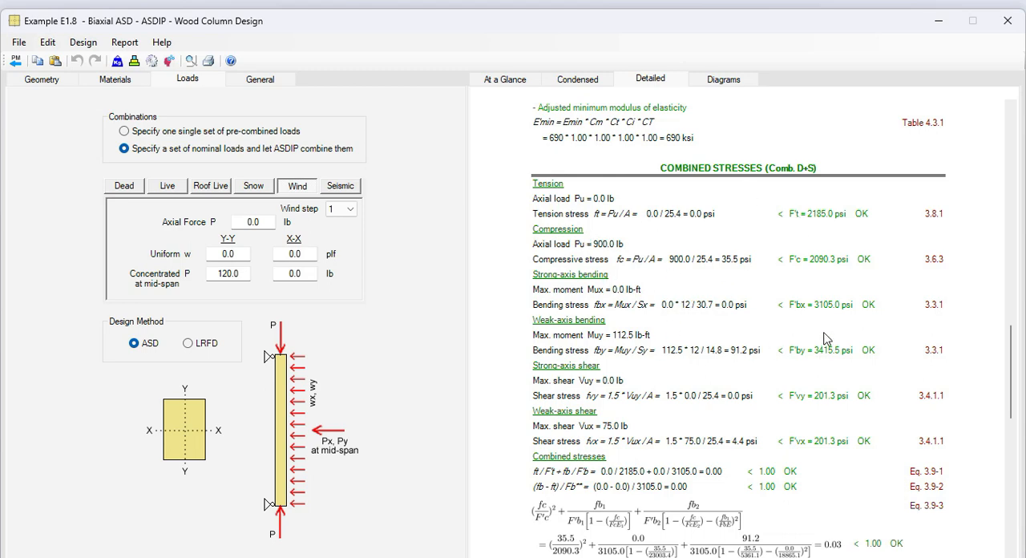
scroll(717, 382, down, 1)
scroll(718, 382, down, 5)
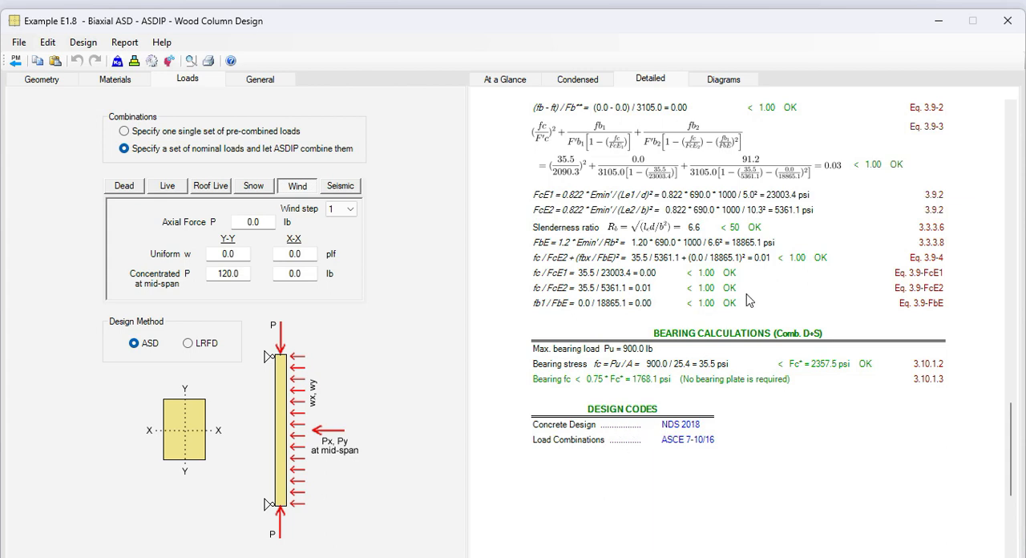
Display the column's interaction diagrams and rotate the 3D biaxial interaction diagram slightly.
click(725, 80)
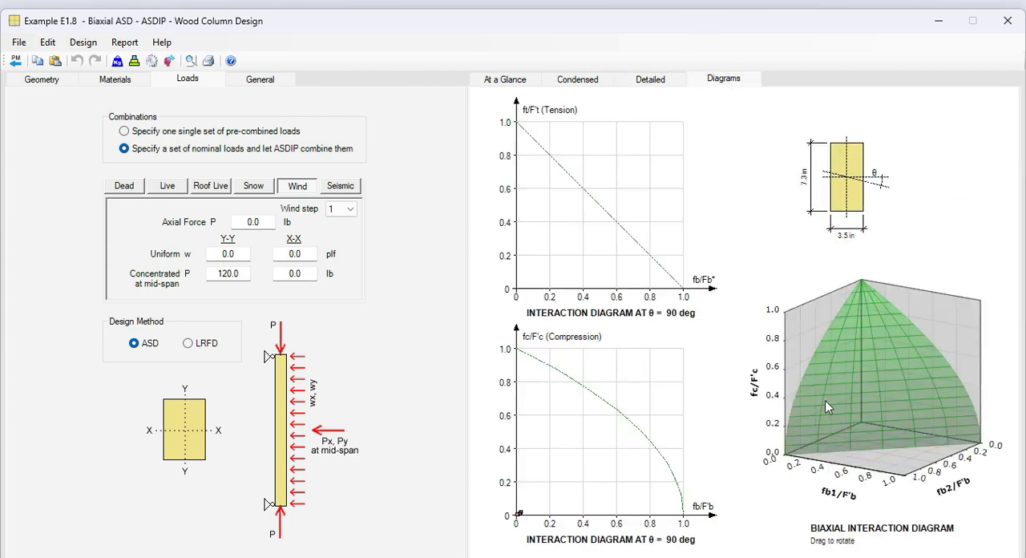
drag(876, 462, 897, 471)
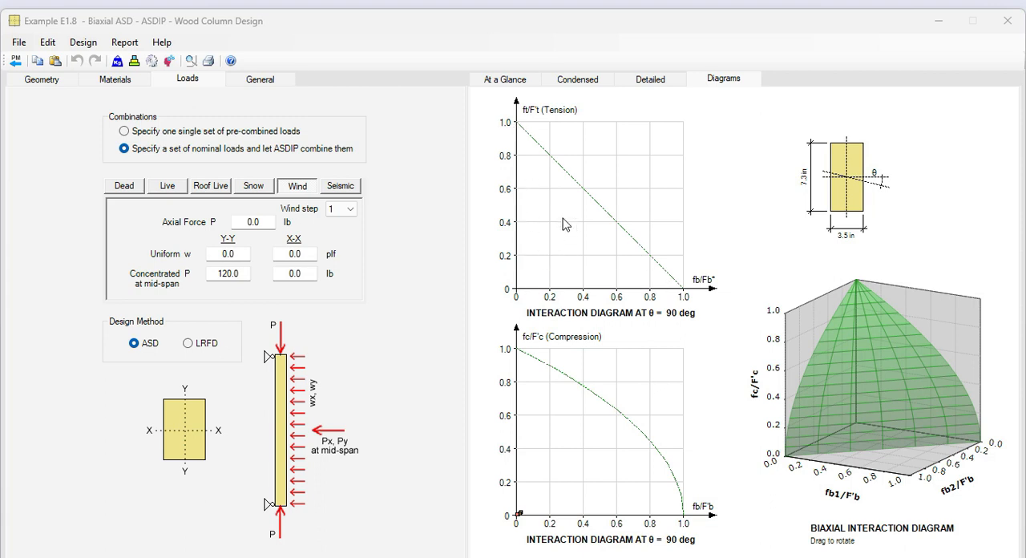
Return to the project manager, open the Example E1.3 - Glulam ASD beam calculation and check its number-of-supports options.
click(15, 61)
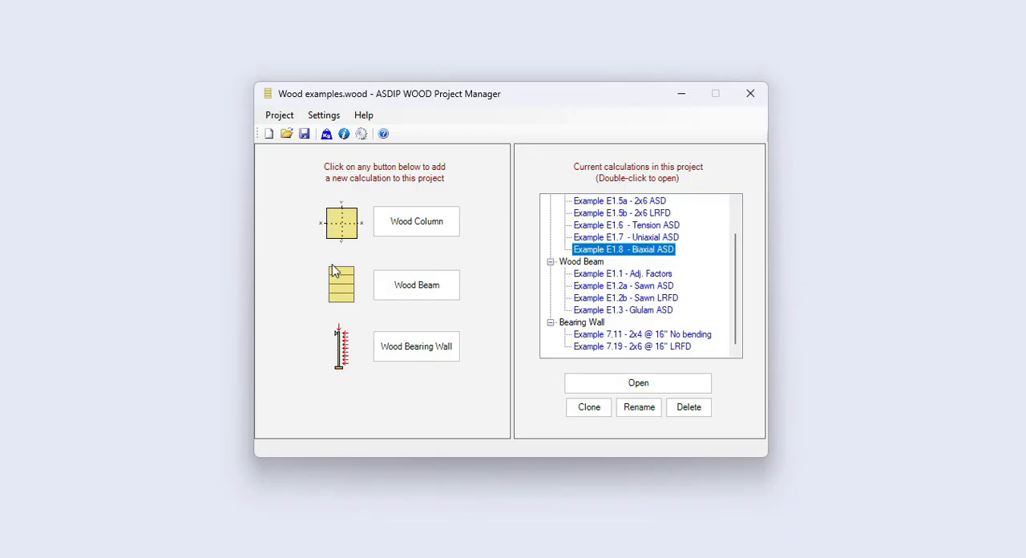
double_click(616, 310)
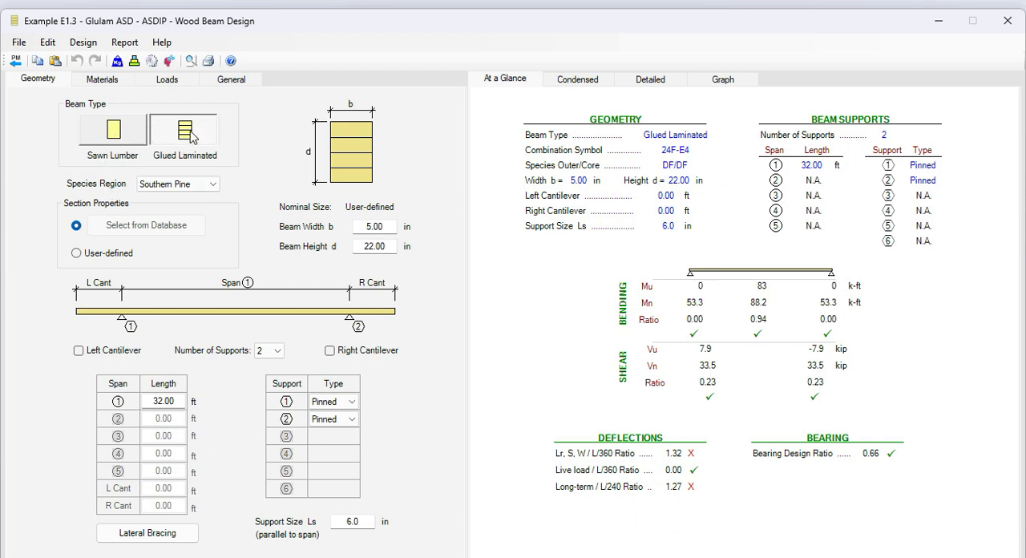
click(277, 351)
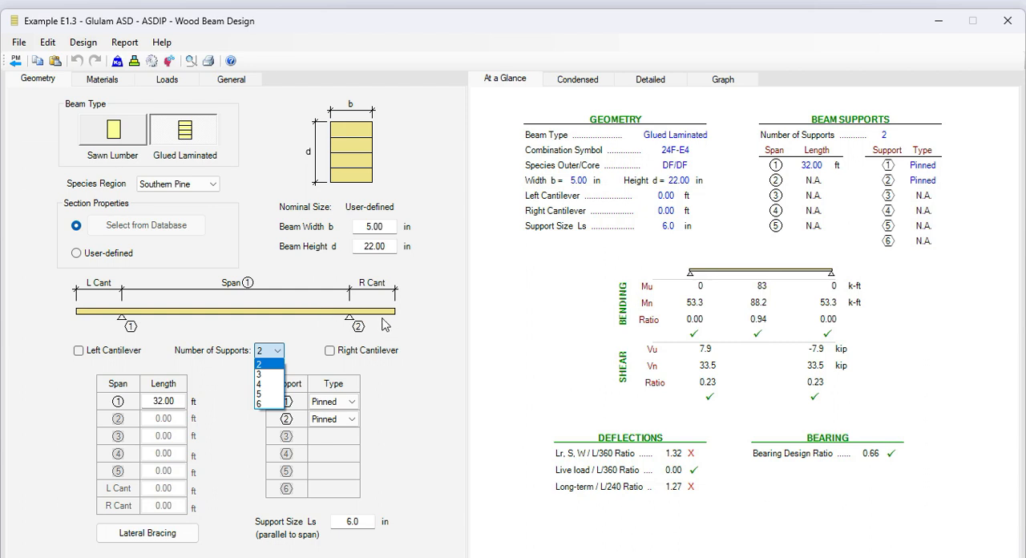
click(208, 403)
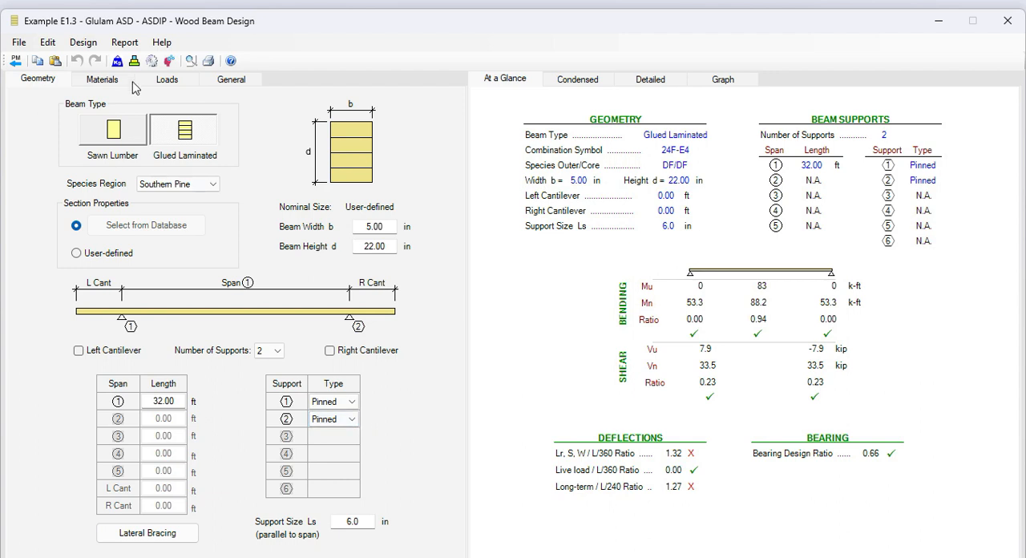
Check the glulam beam's material design values and wood database, and look through its uniform, variable, concentrated and moment load inputs.
click(102, 80)
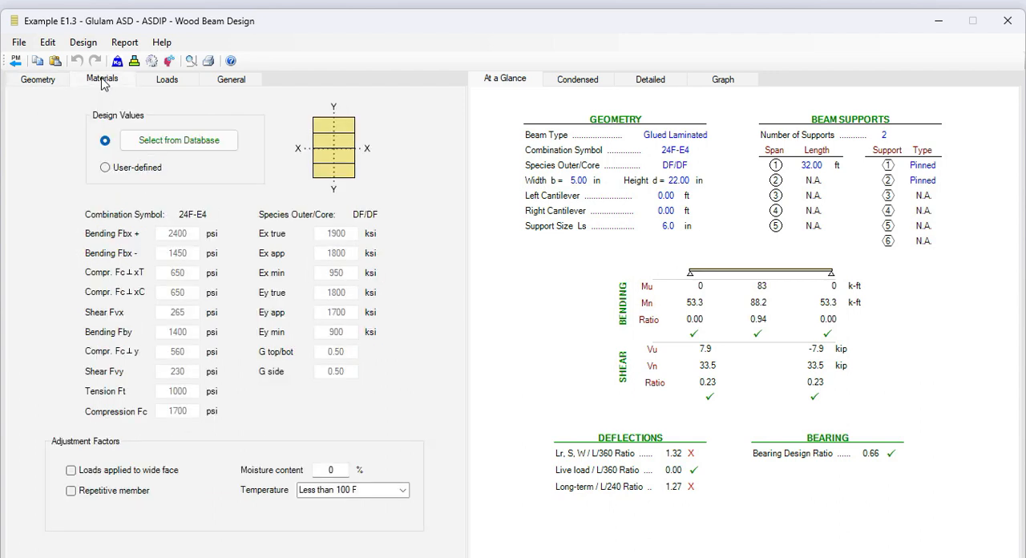
click(195, 147)
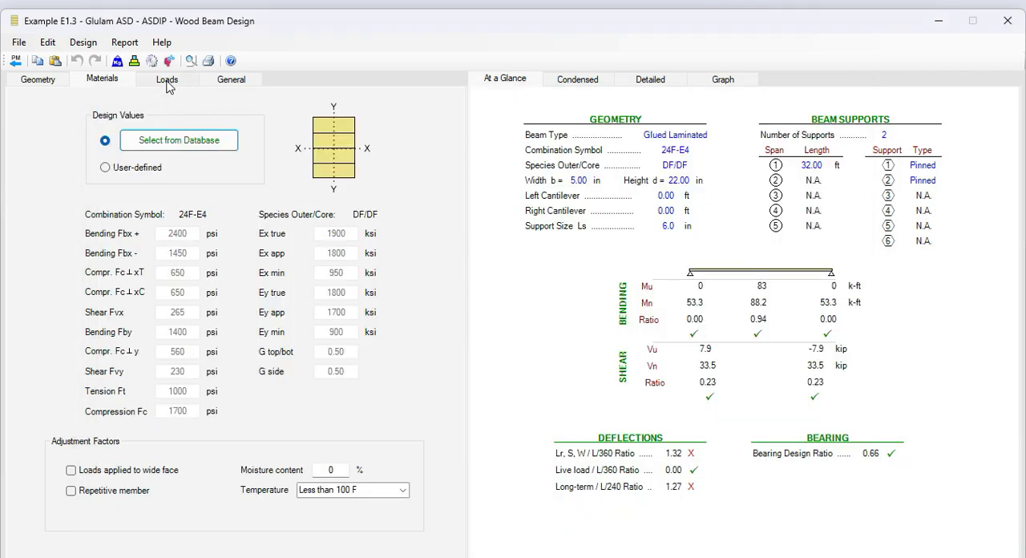
click(169, 83)
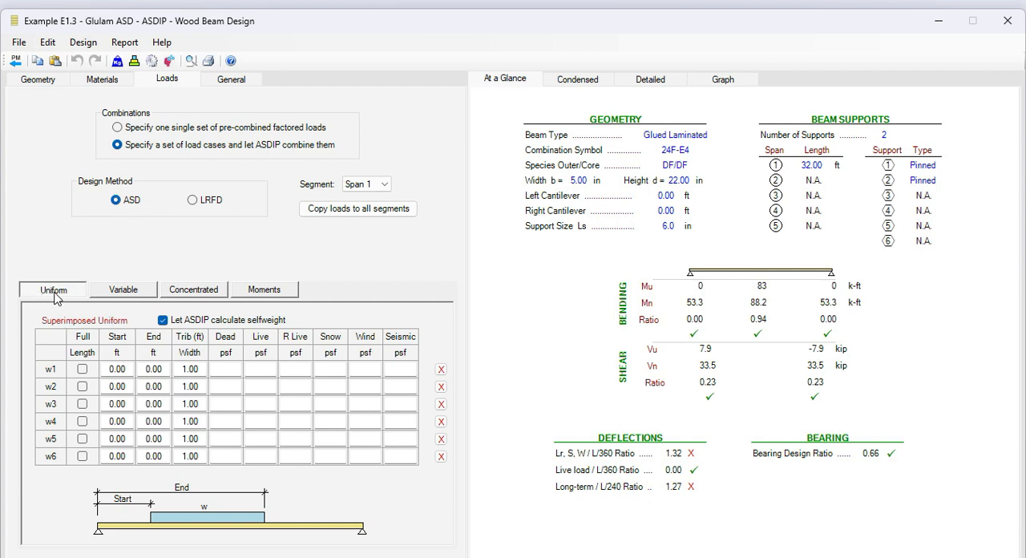
click(133, 295)
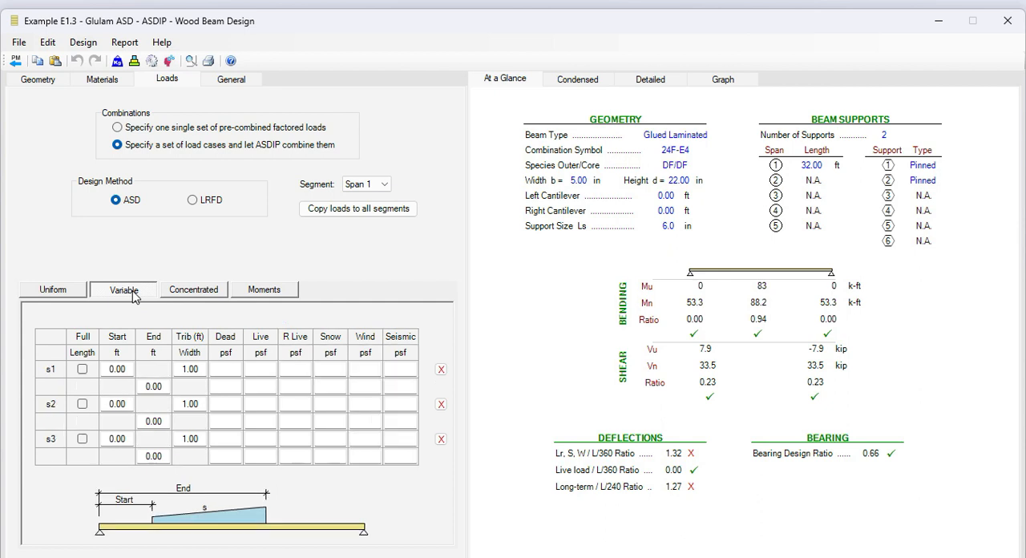
click(194, 289)
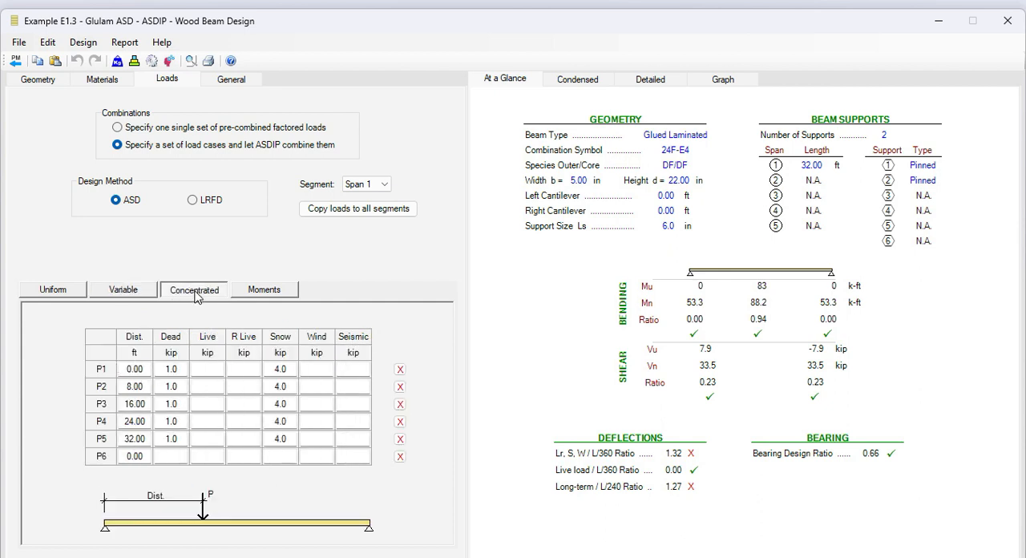
click(269, 290)
click(53, 290)
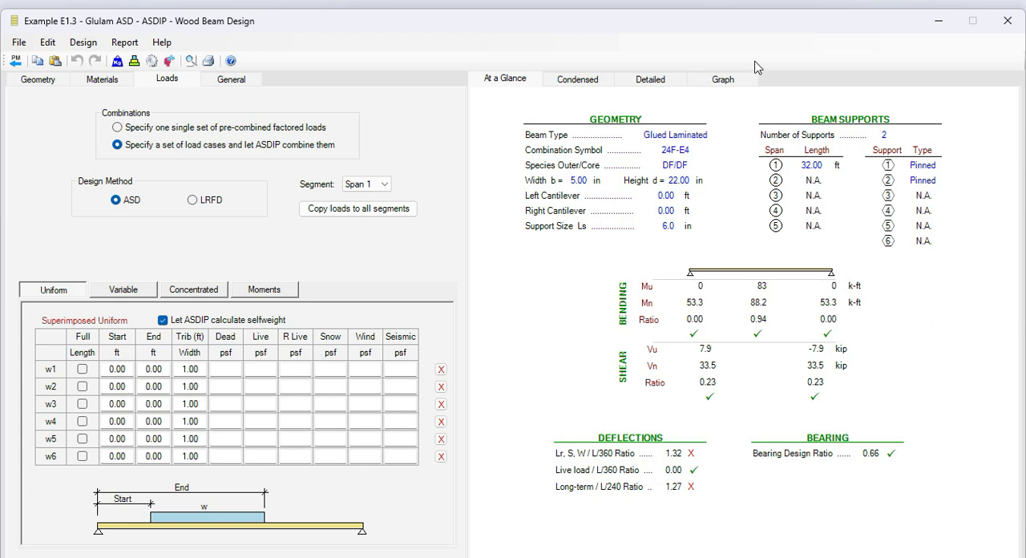
View the beam's shear and moment diagrams and results summary, and read the condensed results from support reactions through deflections and design codes.
click(725, 79)
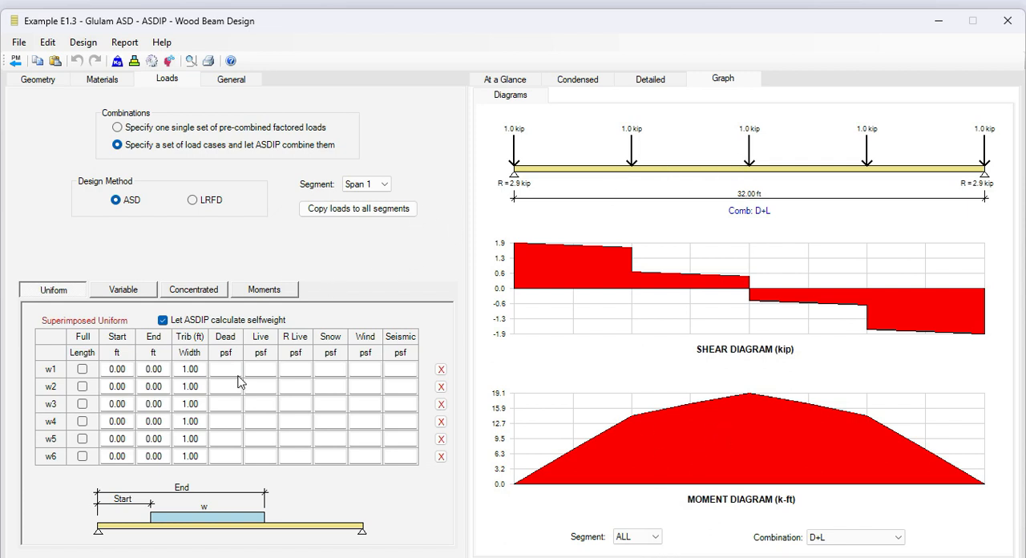
click(506, 82)
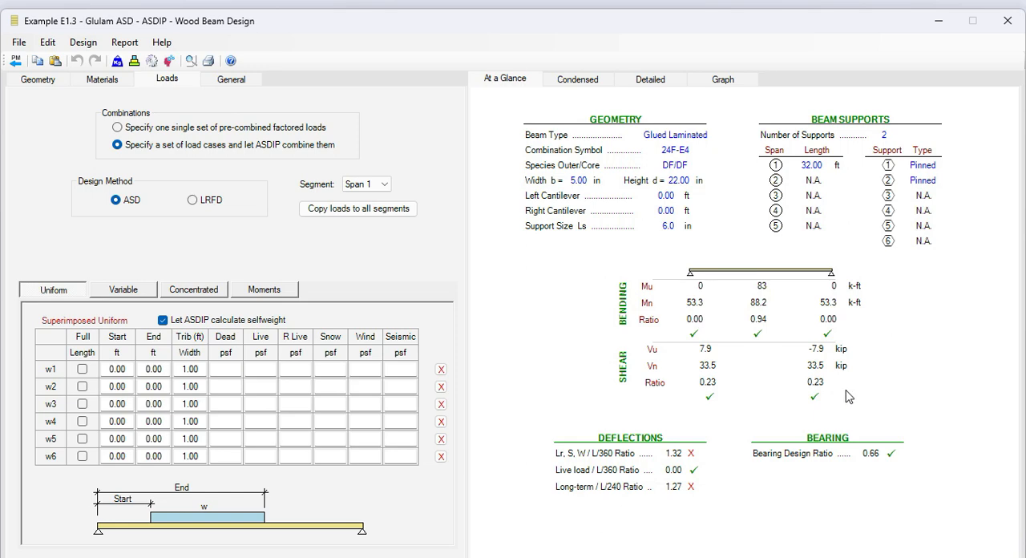
click(577, 83)
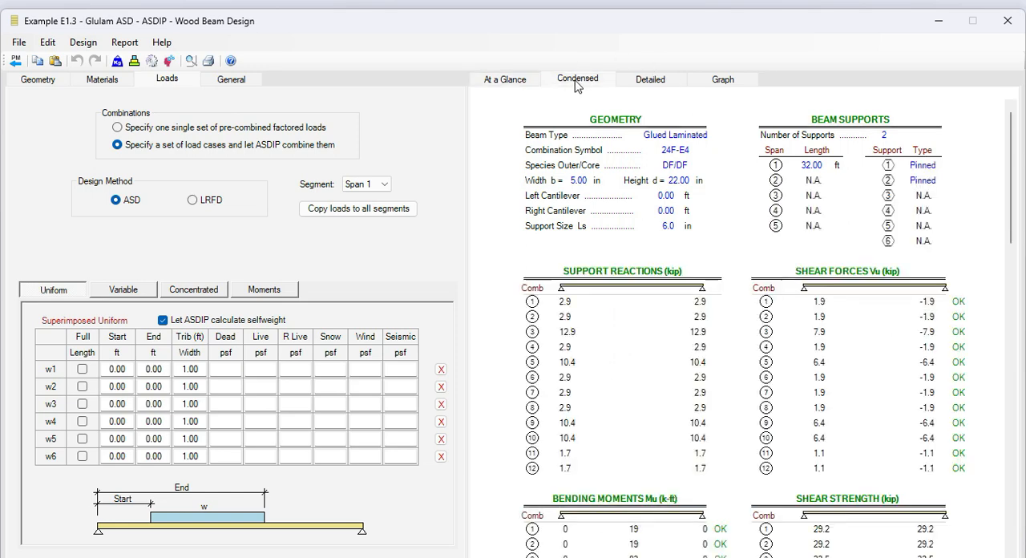
scroll(737, 360, down, 5)
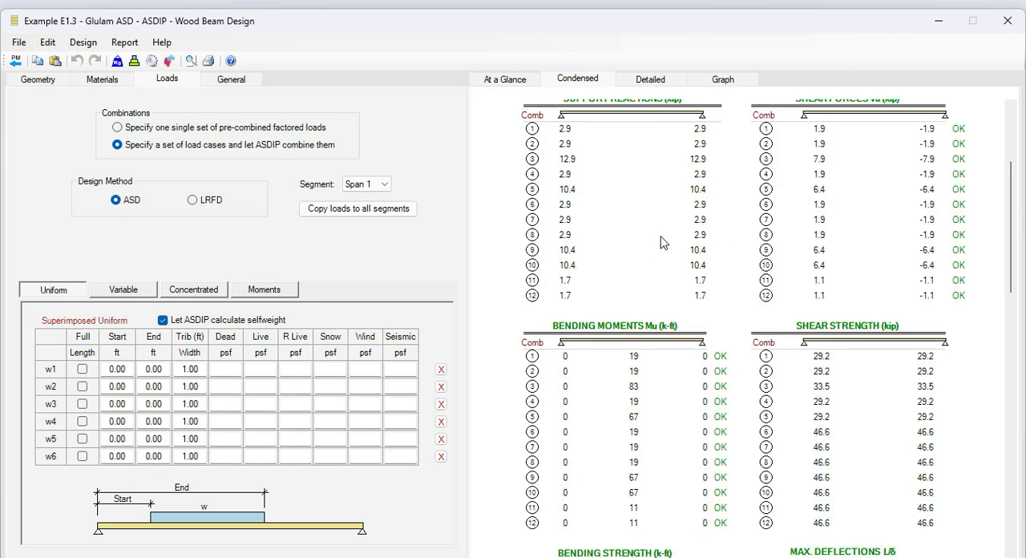
scroll(662, 242, up, 1)
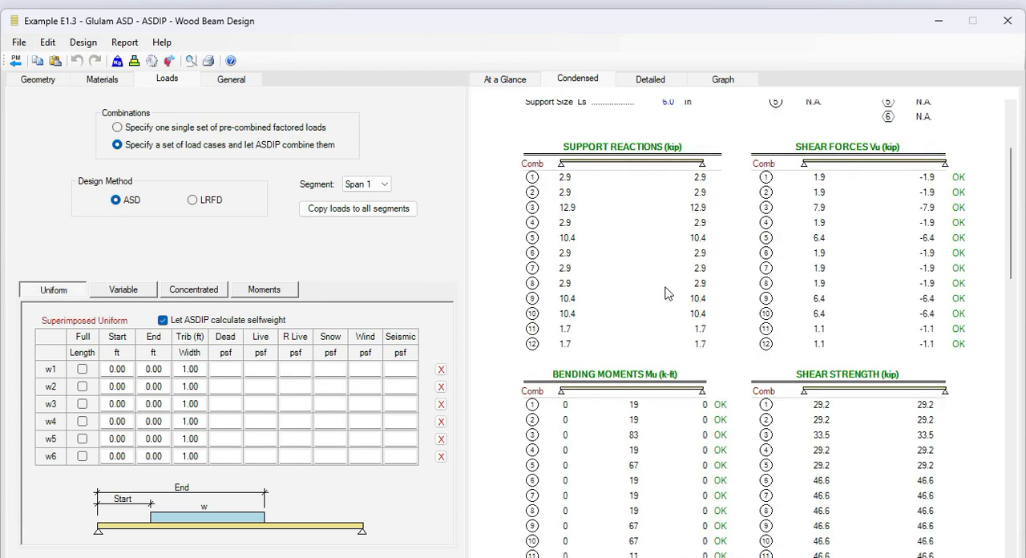
scroll(859, 226, down, 3)
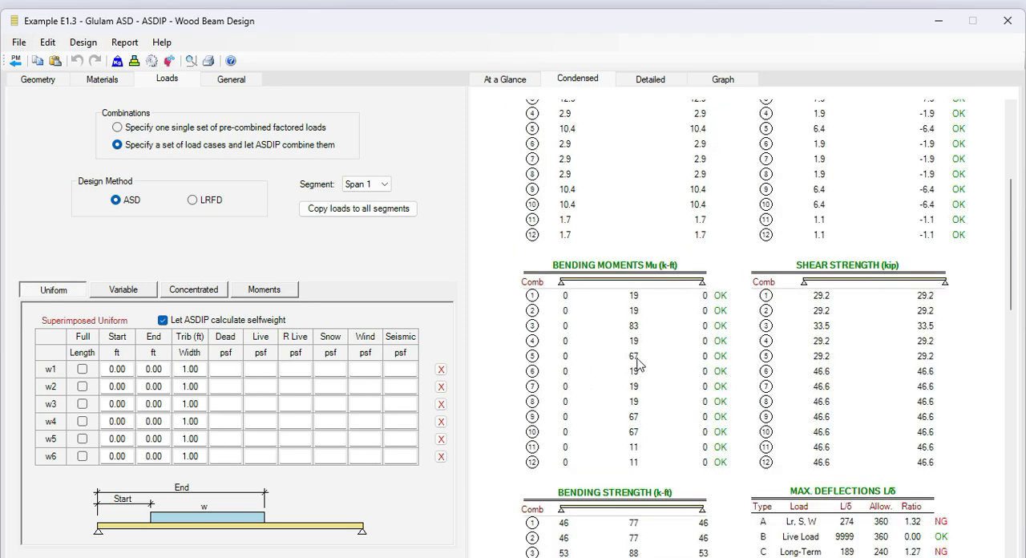
scroll(637, 362, down, 5)
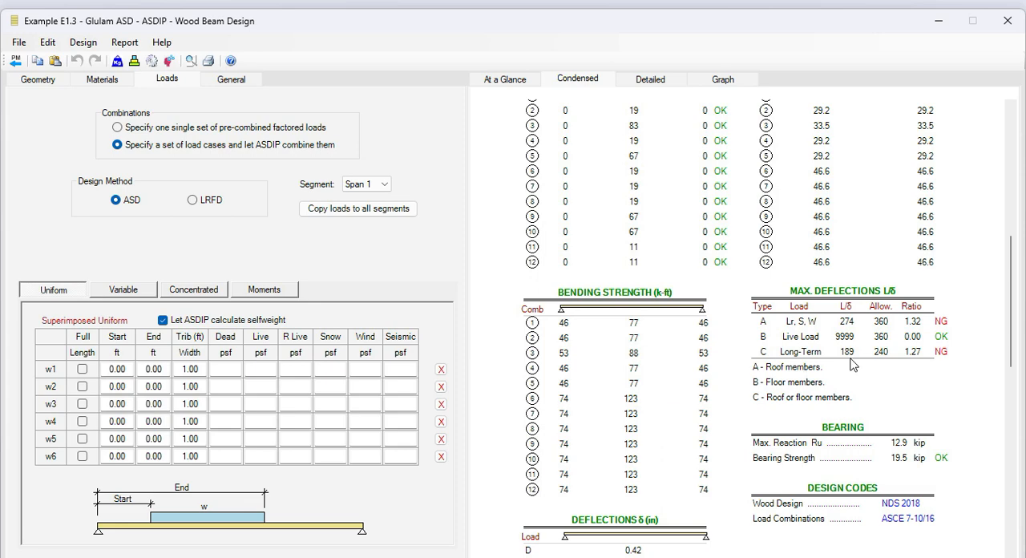
scroll(854, 364, down, 3)
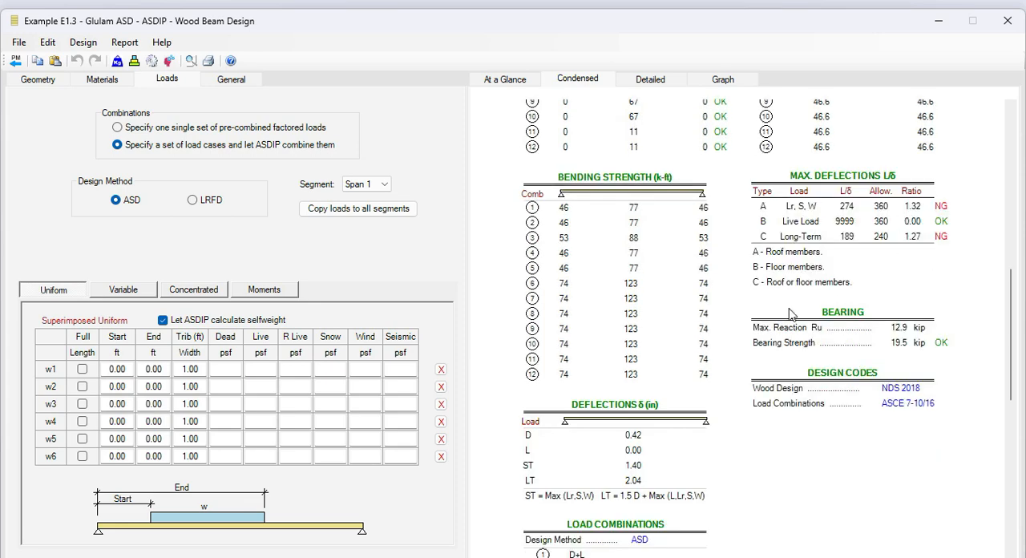
scroll(873, 326, down, 5)
Examine the beam's detailed report from section properties through adjustment factors, strength and deflection calculations to unfactored loads, and display the shear and moment diagrams.
click(650, 78)
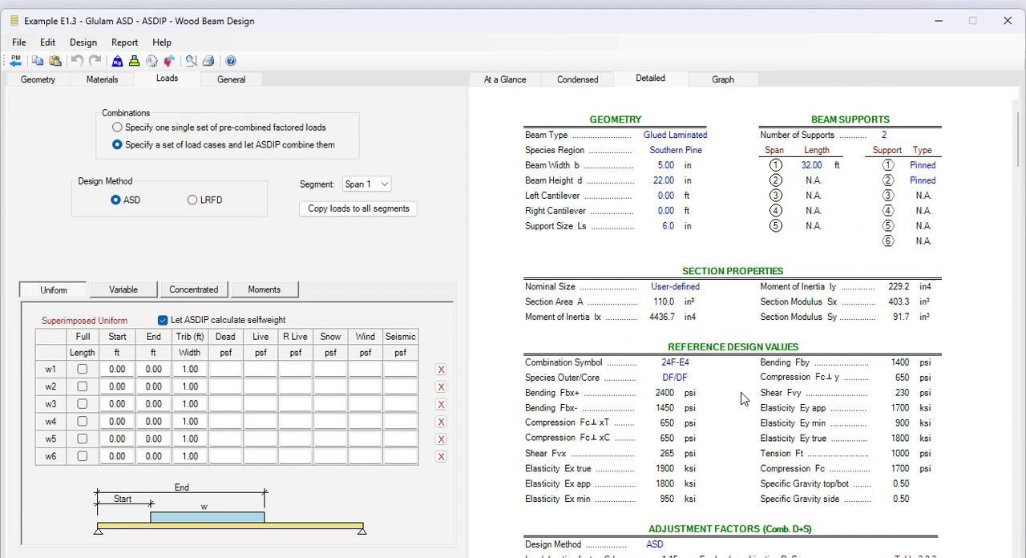
scroll(744, 398, down, 3)
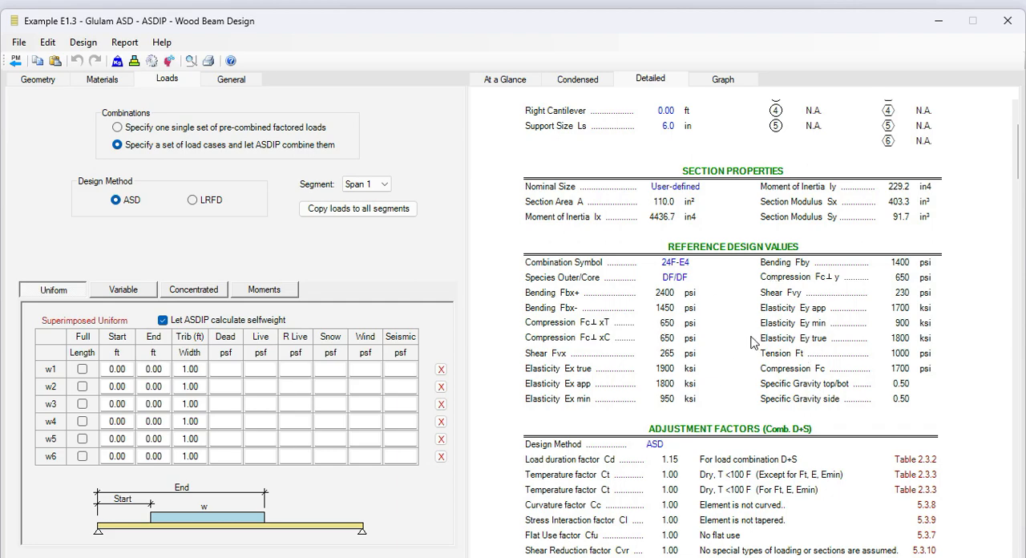
scroll(753, 343, down, 5)
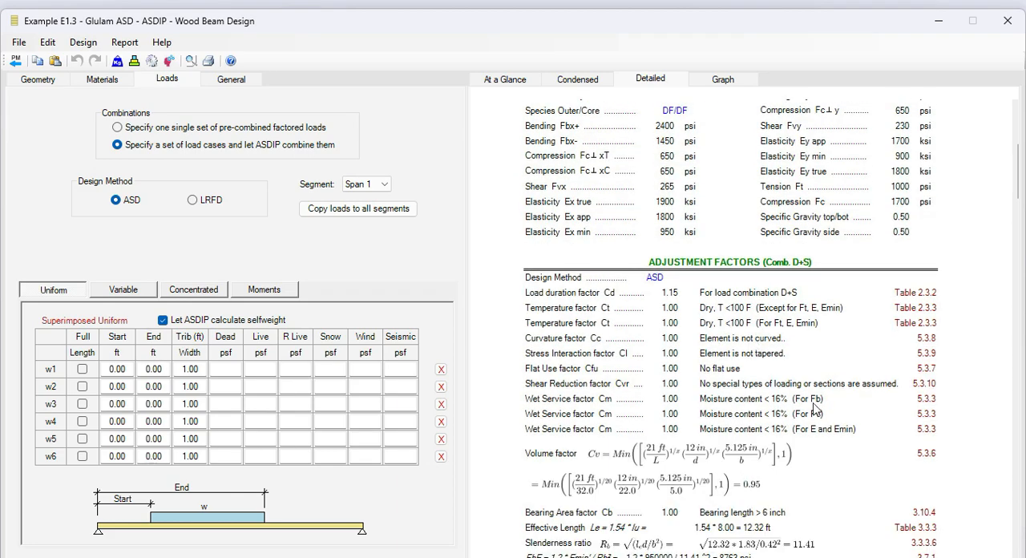
scroll(815, 407, down, 5)
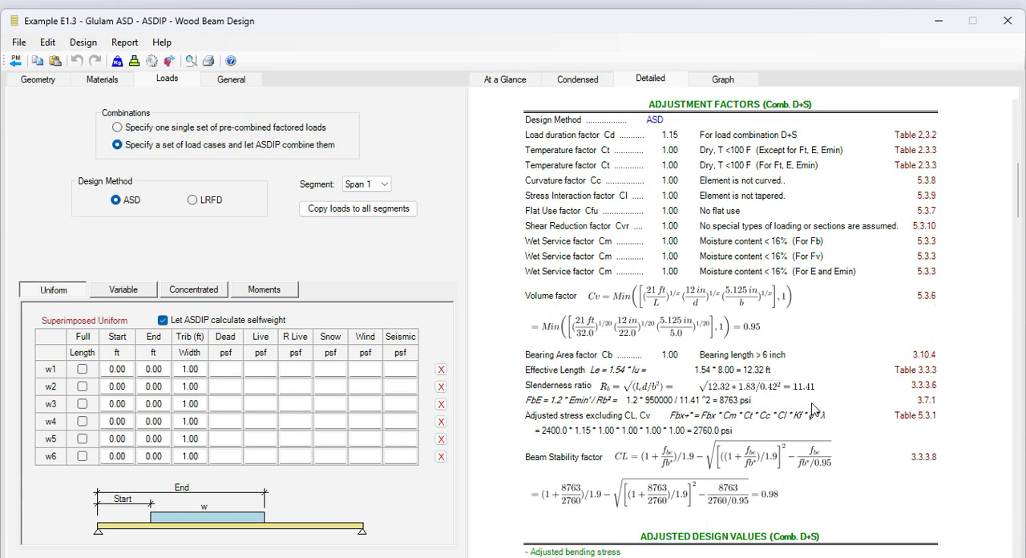
scroll(813, 409, down, 10)
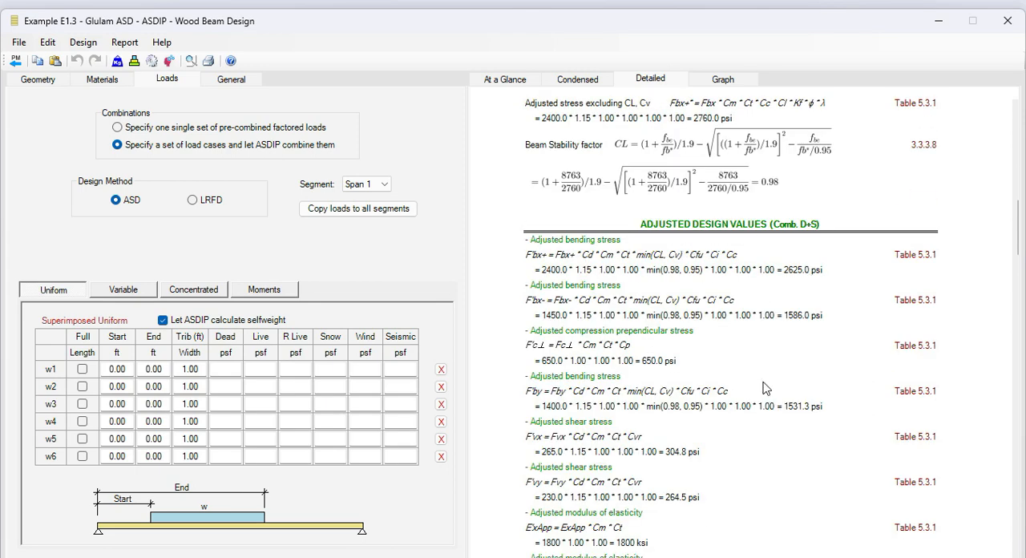
scroll(763, 388, down, 15)
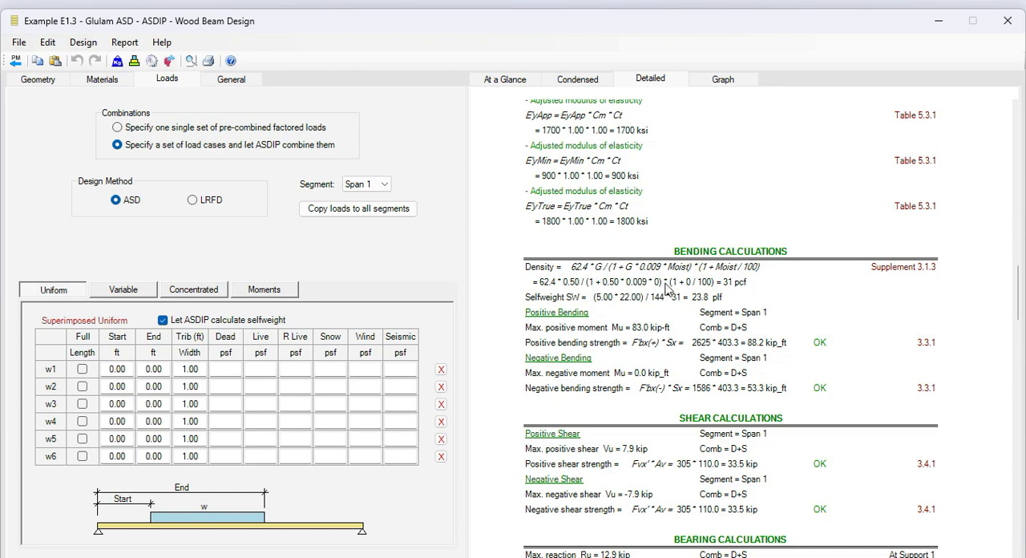
scroll(768, 319, down, 3)
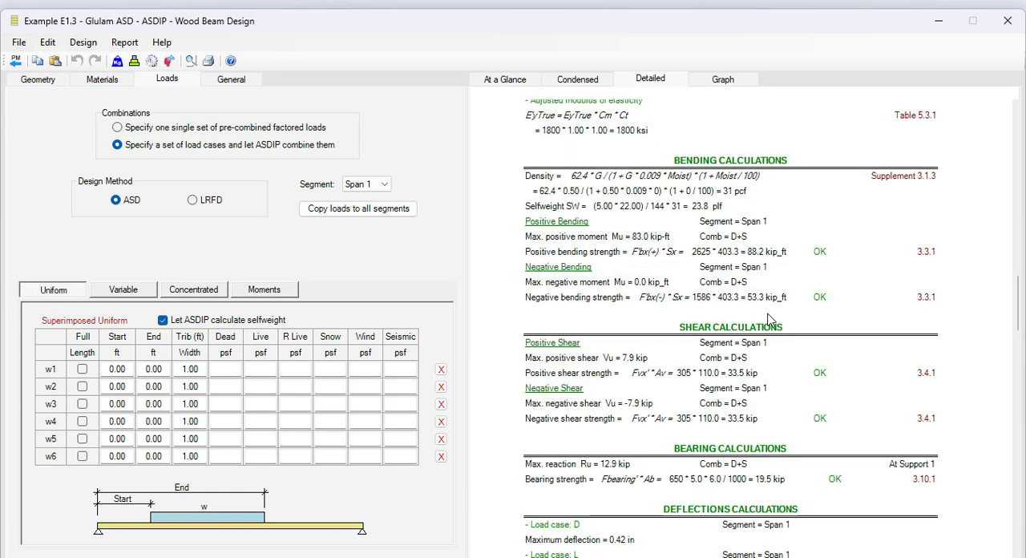
scroll(769, 388, down, 6)
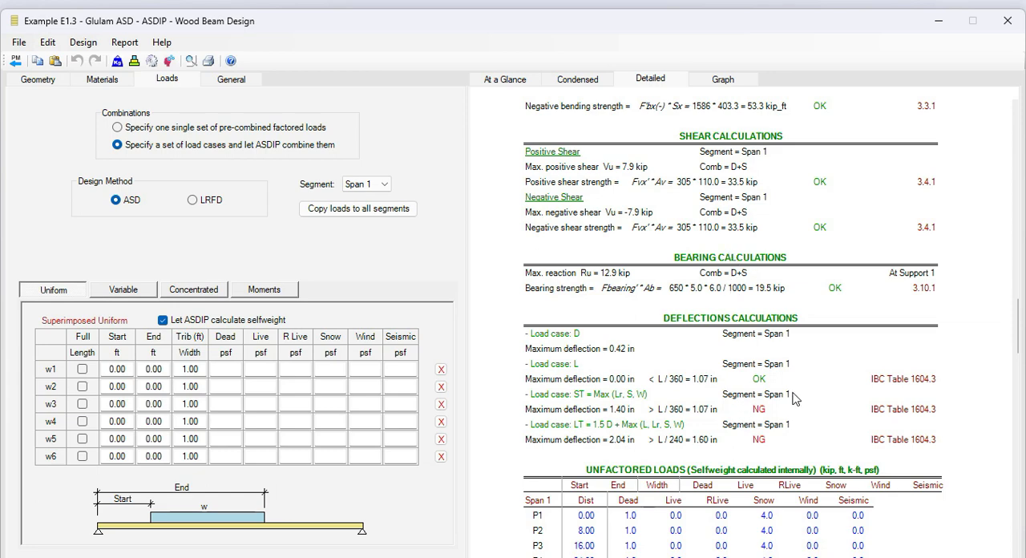
scroll(773, 393, down, 2)
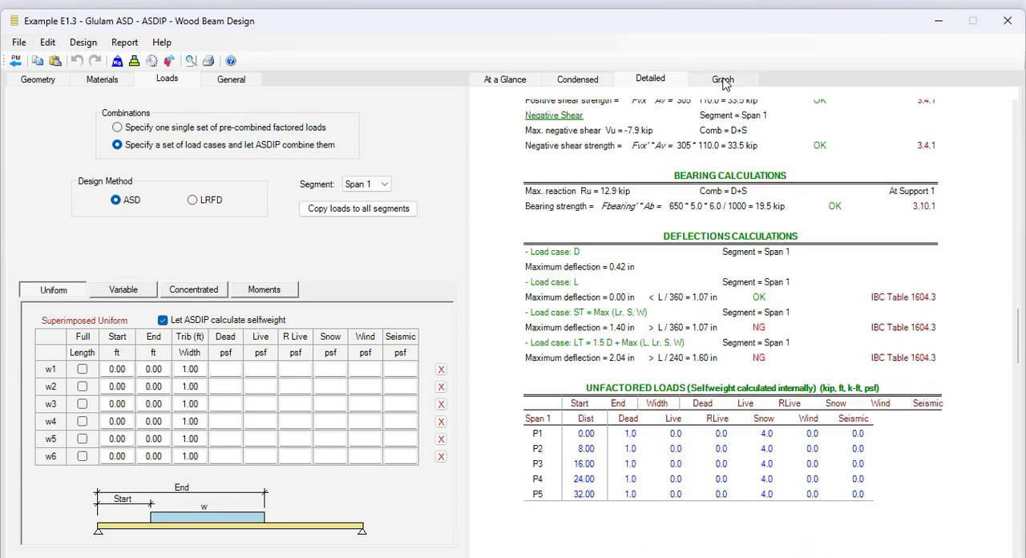
click(723, 80)
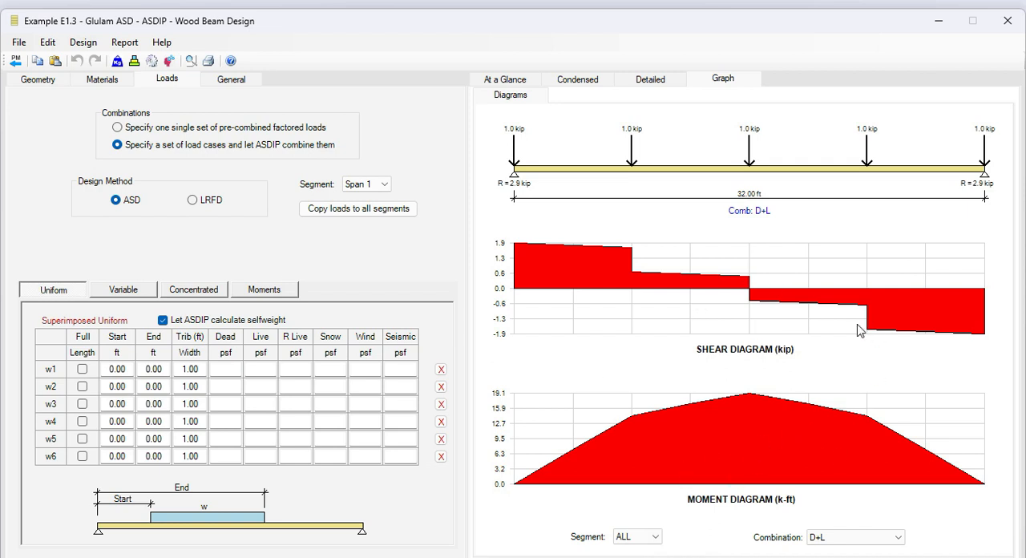
Return to the project manager, open the Example 7.19 - 2x6 @ 16" LRFD bearing wall calculation, and check its materials and wood database.
click(15, 61)
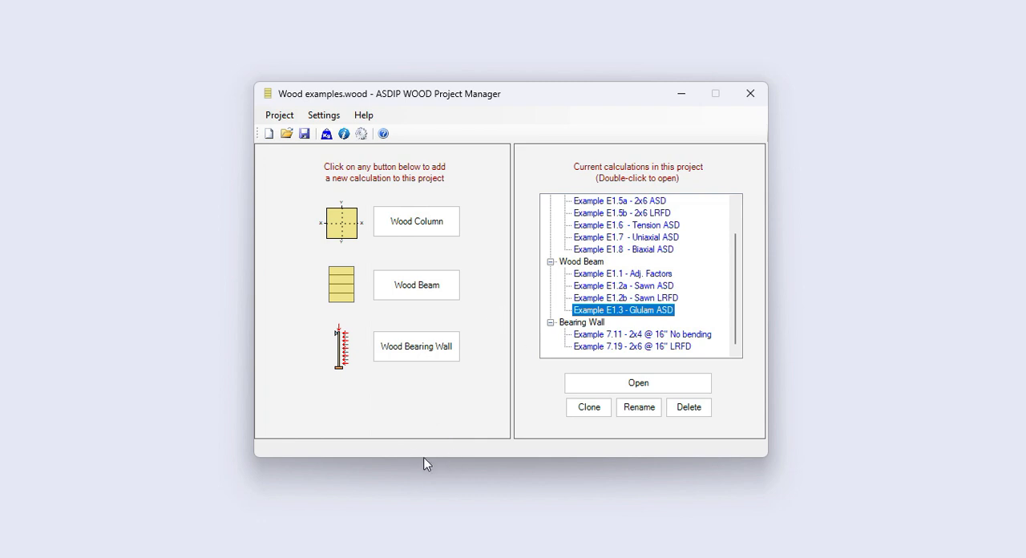
double_click(629, 346)
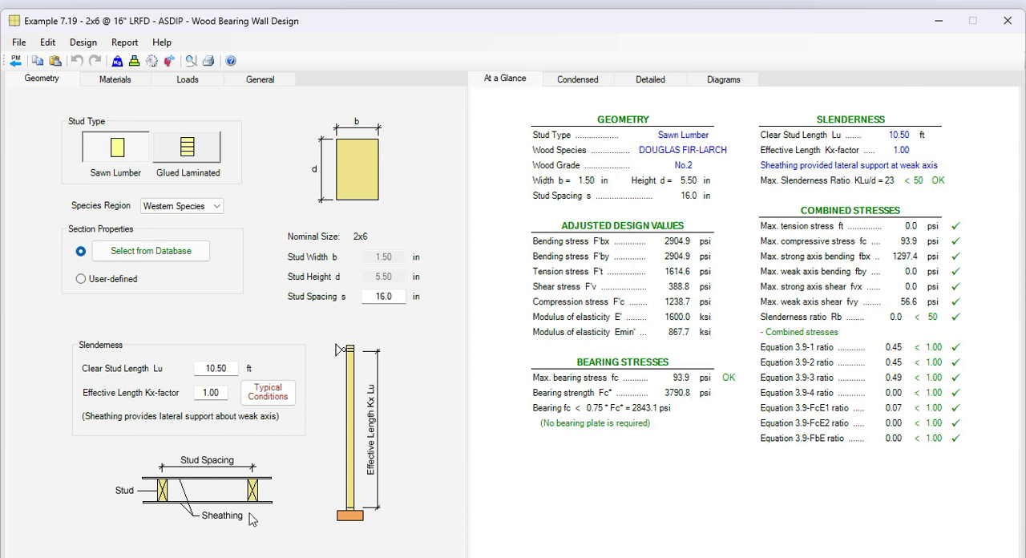
click(113, 81)
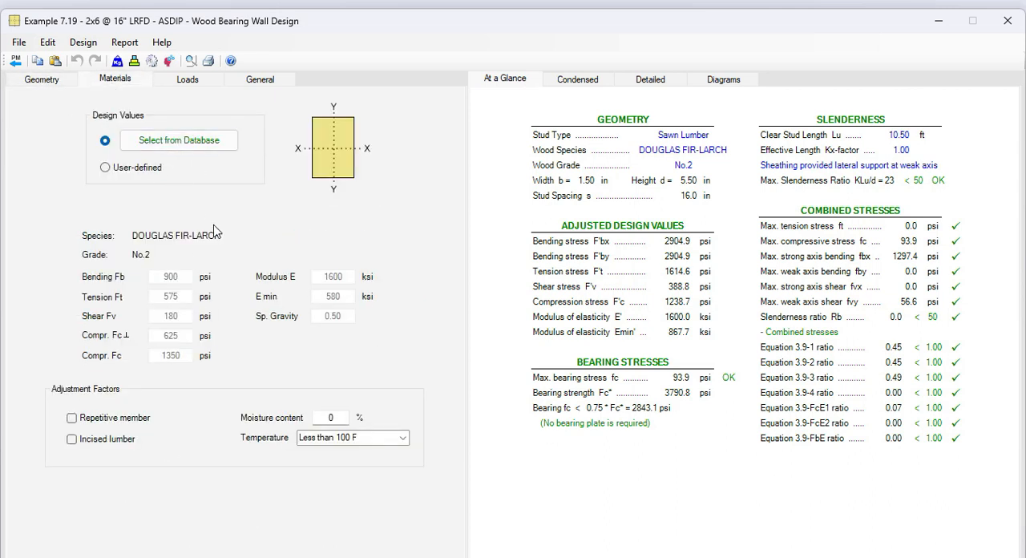
click(180, 142)
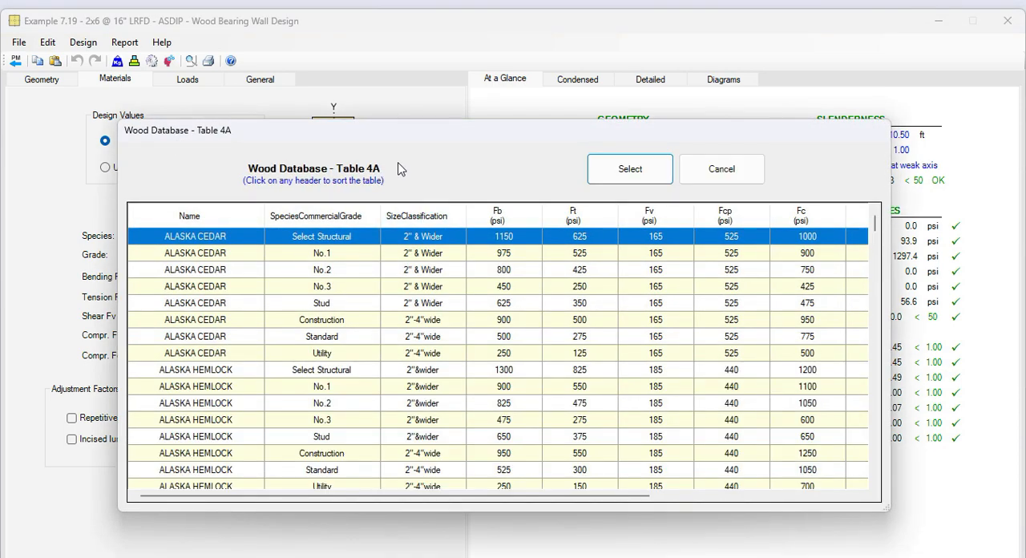
key(Escape)
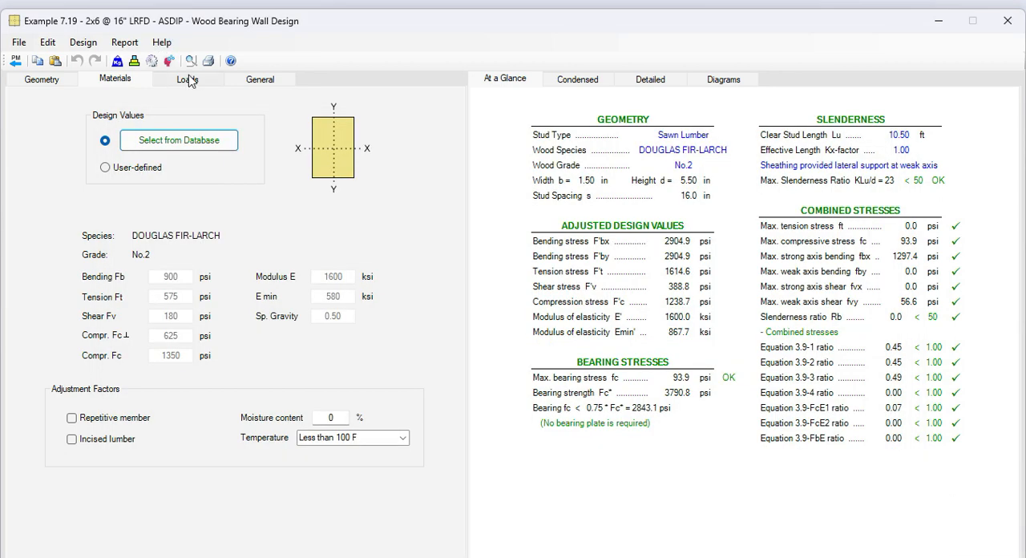
Review the bearing wall's dead and wind load inputs, and read its condensed results through to the design codes.
click(188, 79)
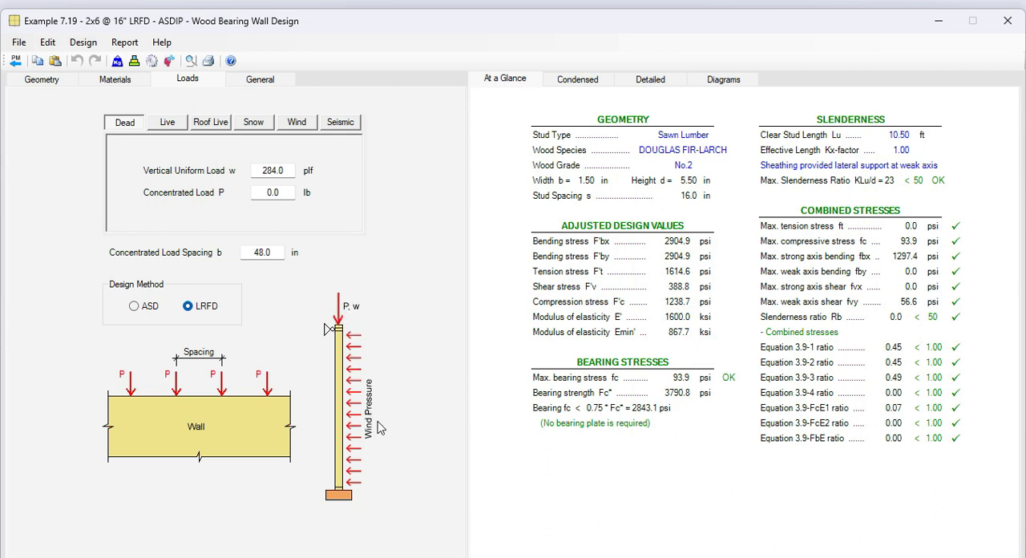
click(297, 123)
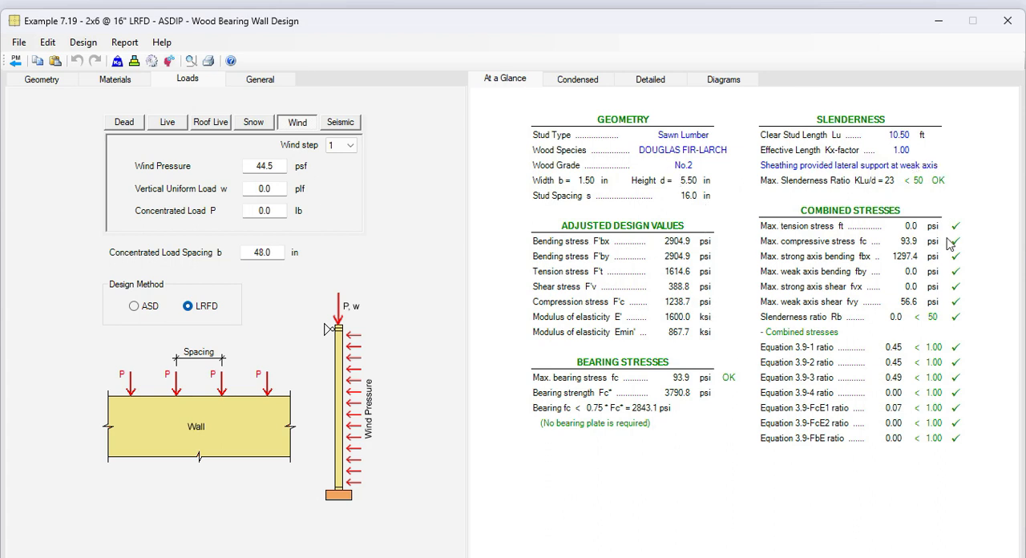
click(577, 80)
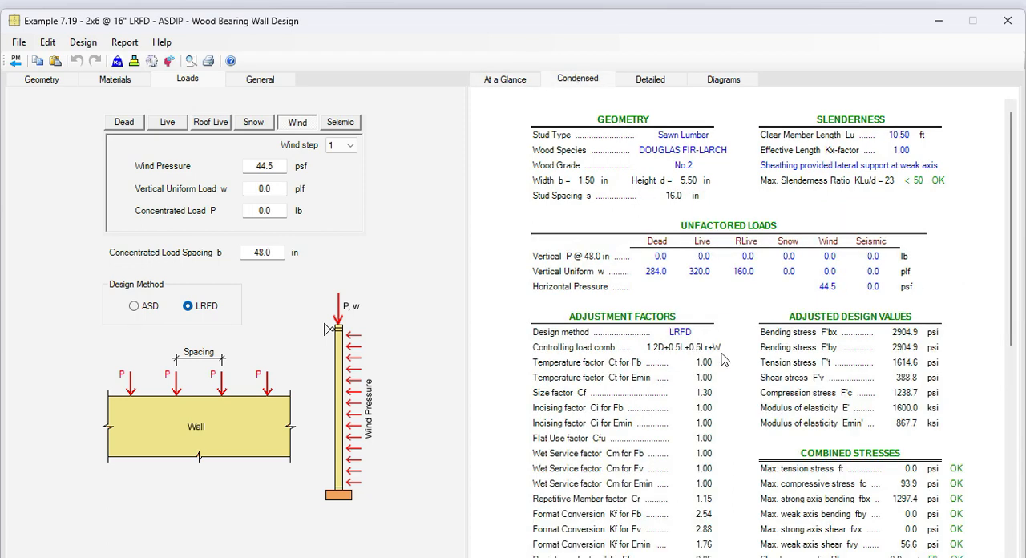
scroll(721, 360, down, 2)
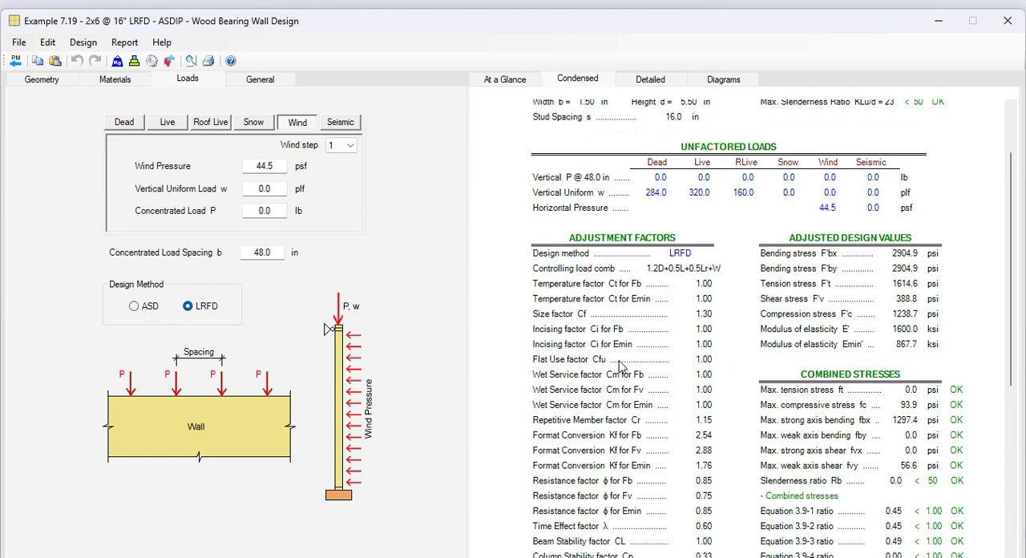
scroll(629, 364, down, 2)
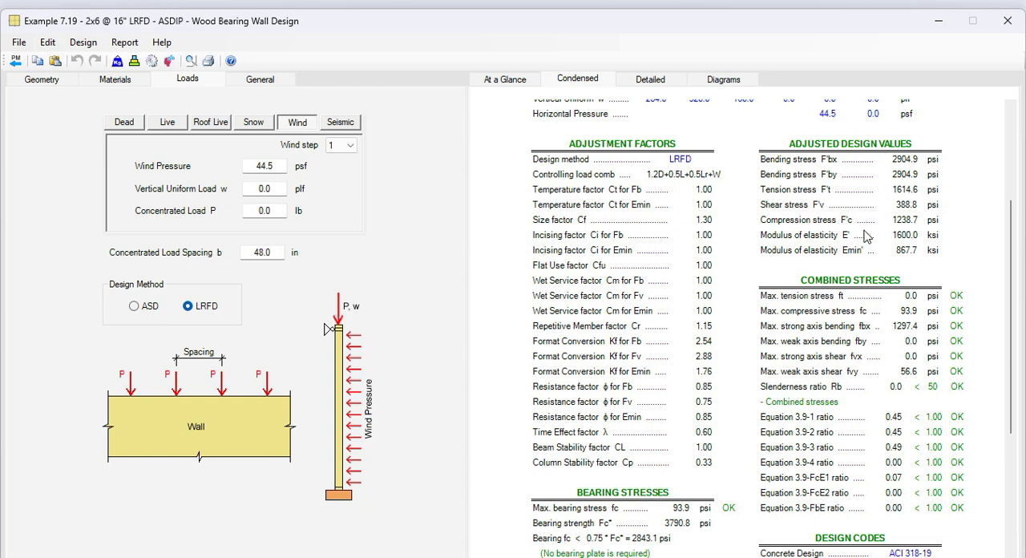
scroll(876, 385, down, 2)
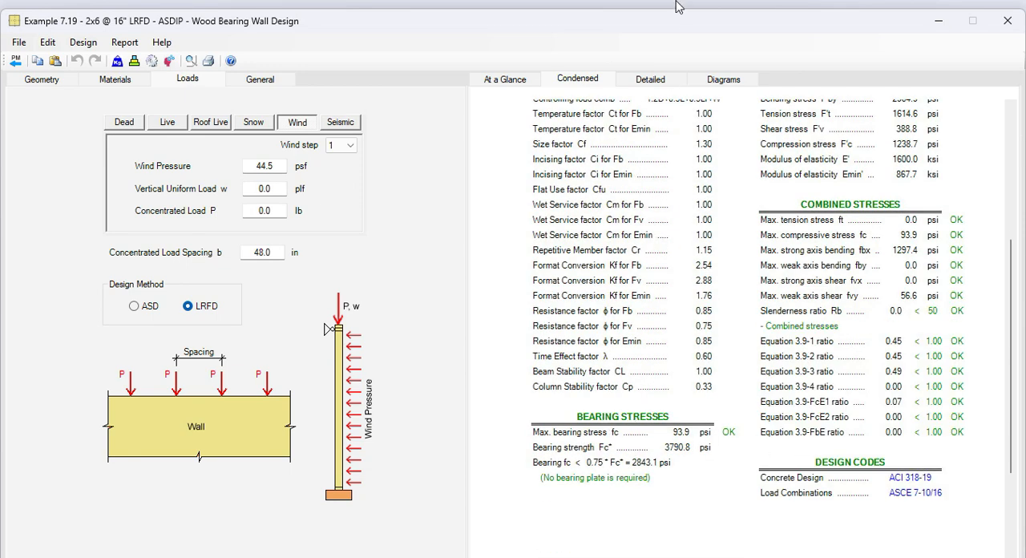
Open the bearing wall's detailed report and examine it from geometry and unfactored loads through reference design values and adjustment factors.
click(647, 83)
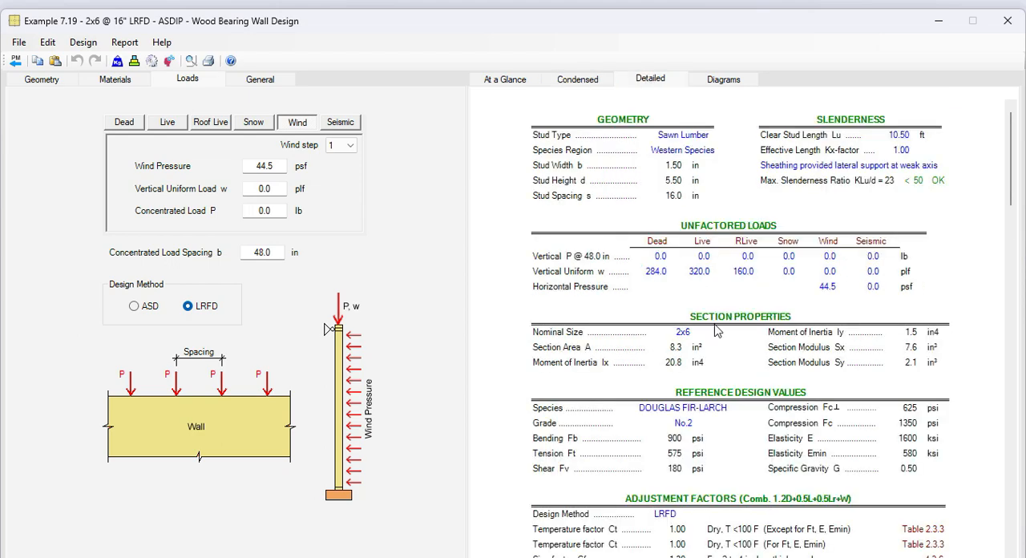
scroll(717, 331, down, 2)
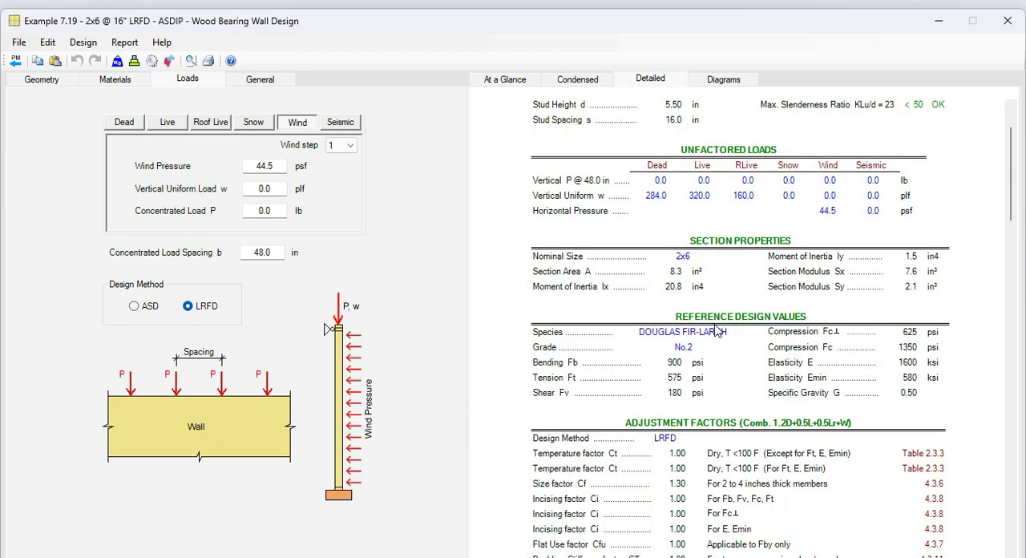
scroll(715, 329, down, 4)
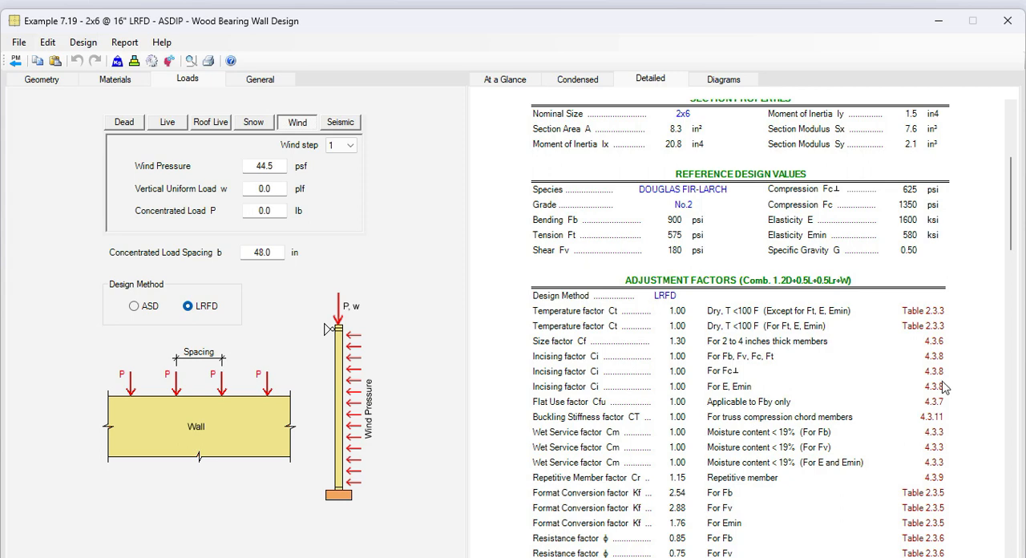
scroll(941, 387, down, 1)
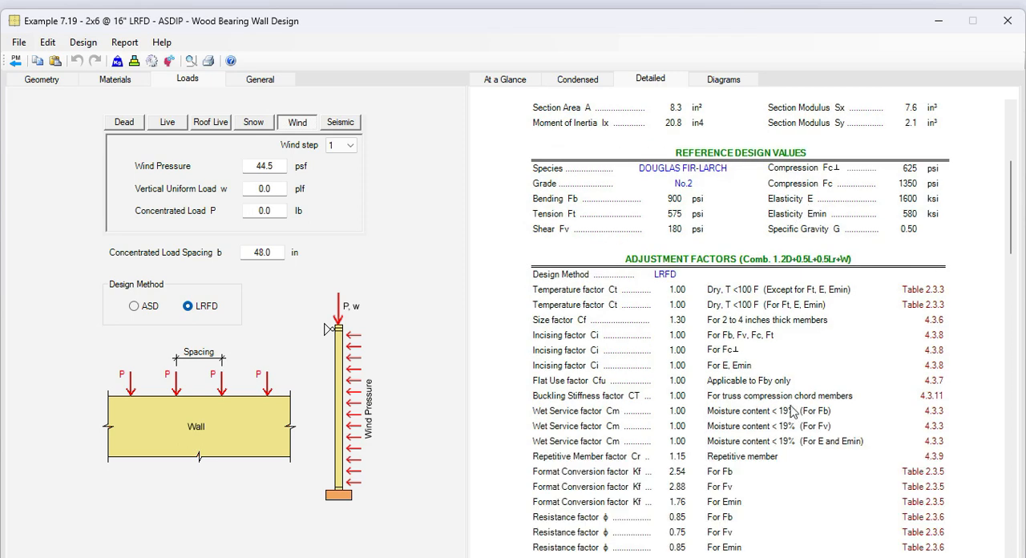
scroll(736, 354, down, 12)
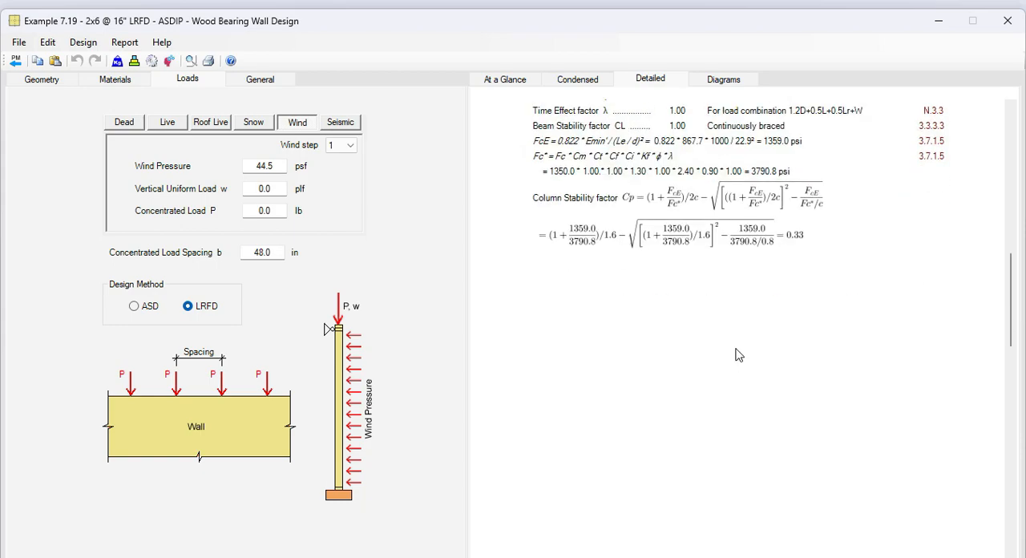
Read the detailed adjusted design values, combined stresses and bearing calculations through to the design codes, and display the wall's interaction diagram.
scroll(738, 355, down, 2)
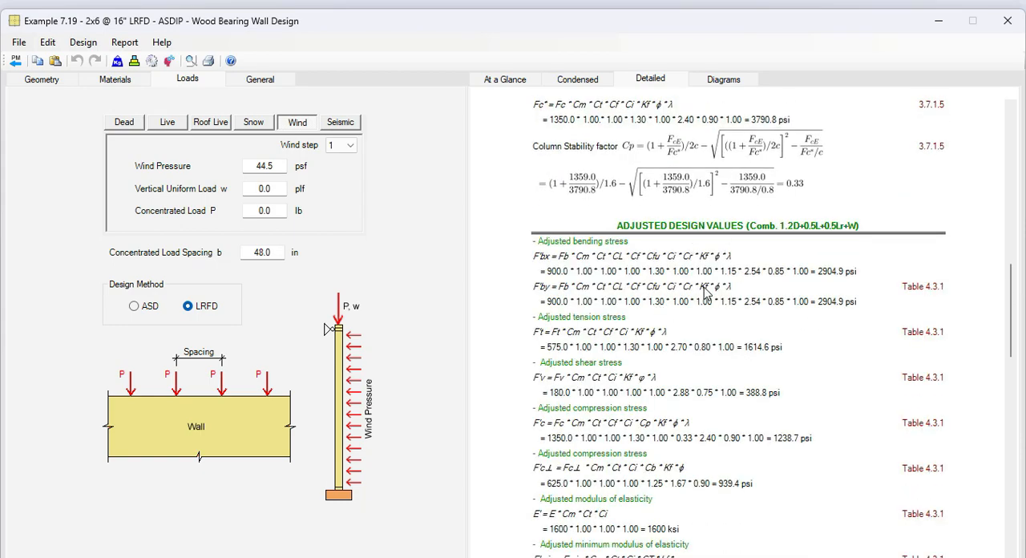
scroll(734, 366, down, 18)
scroll(731, 366, down, 3)
scroll(731, 366, up, 2)
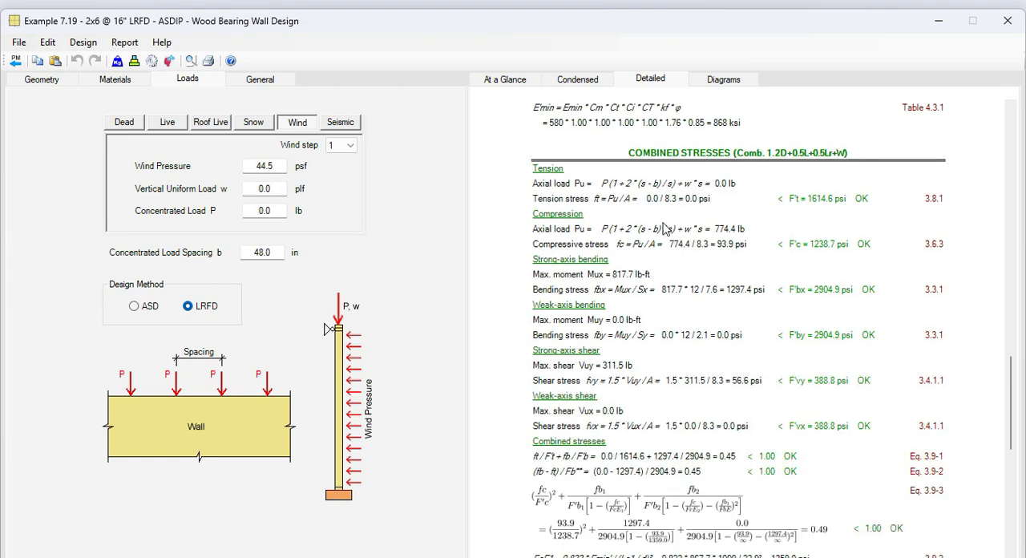
scroll(881, 371, down, 7)
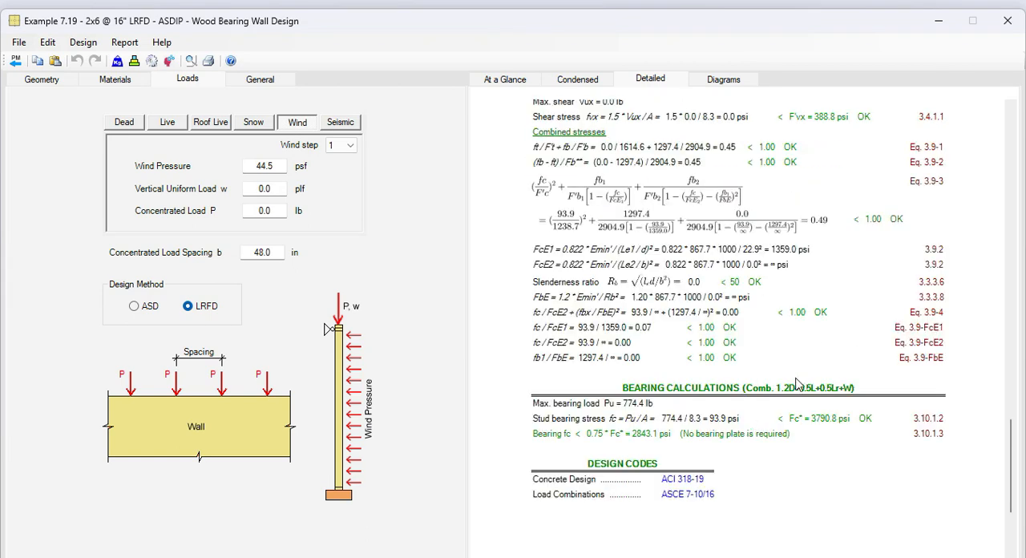
click(720, 83)
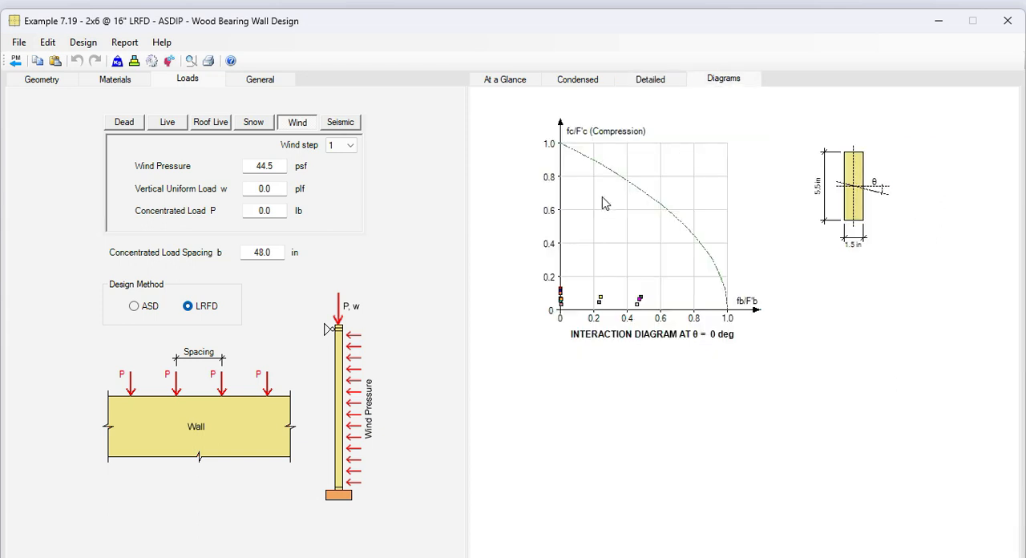